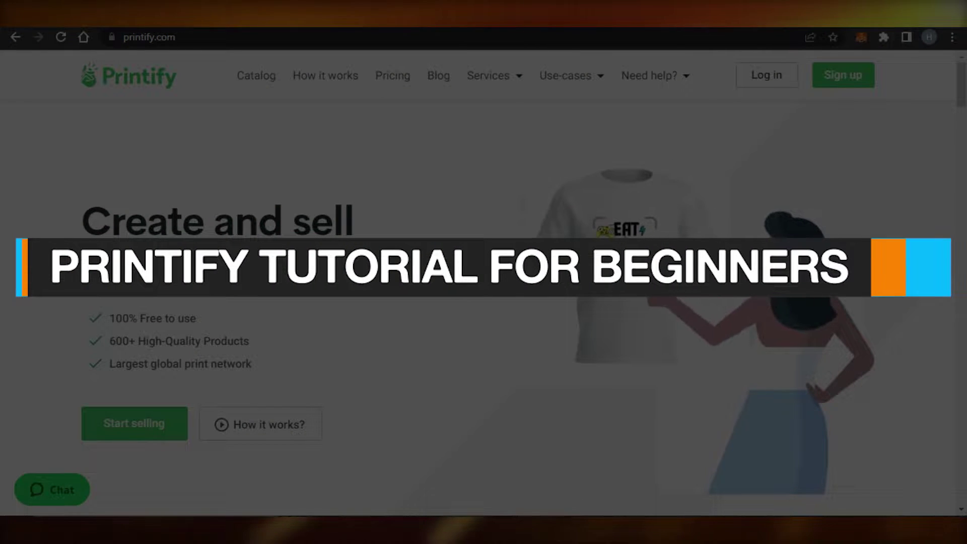
Step: Look through the Printify homepage, including its product range, selling process, store integrations and large-business sections
{"action": "scroll", "coordinate": [483, 282], "scroll_direction": "down", "scroll_amount": 3}
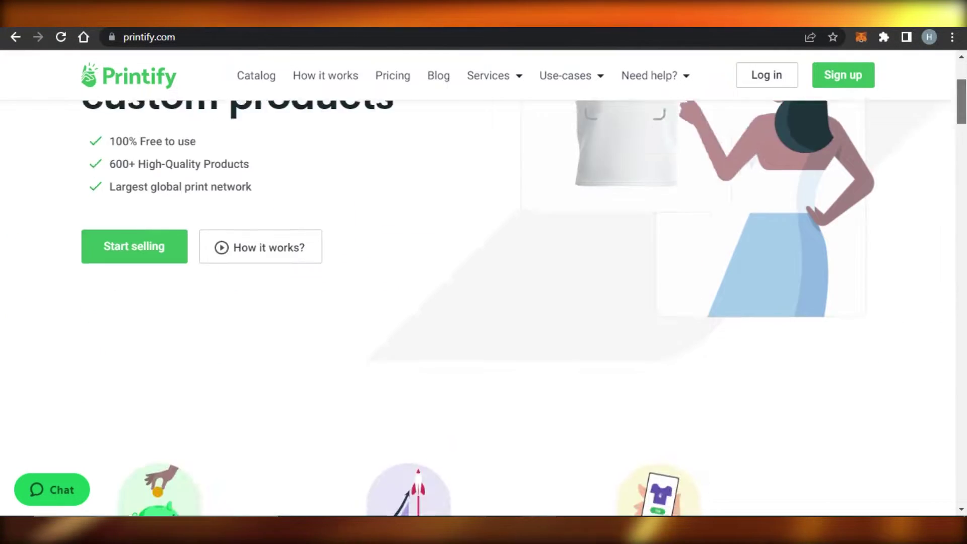
{"action": "scroll", "coordinate": [484, 282], "scroll_direction": "down", "scroll_amount": 10}
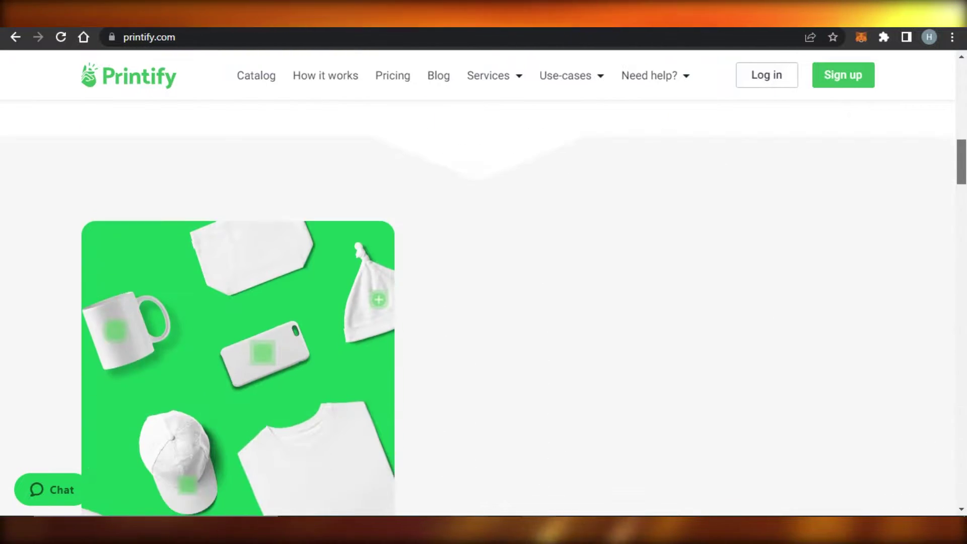
{"action": "scroll", "coordinate": [483, 282], "scroll_direction": "down", "scroll_amount": 6}
{"action": "scroll", "coordinate": [484, 282], "scroll_direction": "up", "scroll_amount": 7}
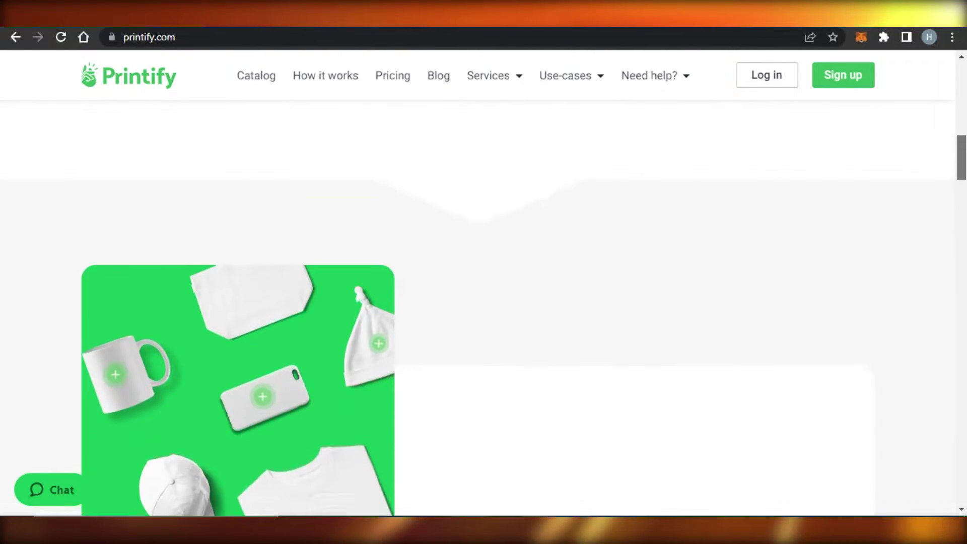
{"action": "scroll", "coordinate": [484, 282], "scroll_direction": "up", "scroll_amount": 8}
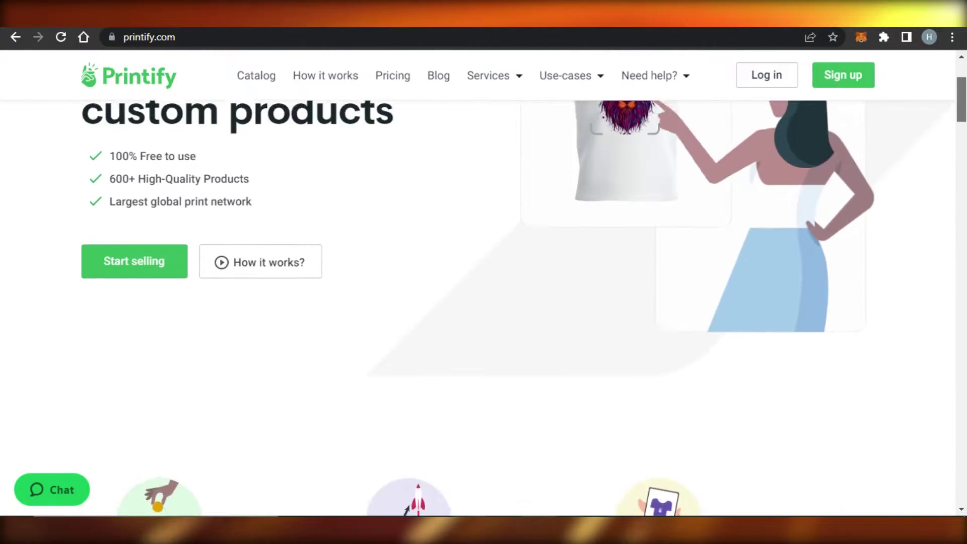
{"action": "scroll", "coordinate": [484, 282], "scroll_direction": "up", "scroll_amount": 1}
{"action": "scroll", "coordinate": [483, 282], "scroll_direction": "down", "scroll_amount": 8}
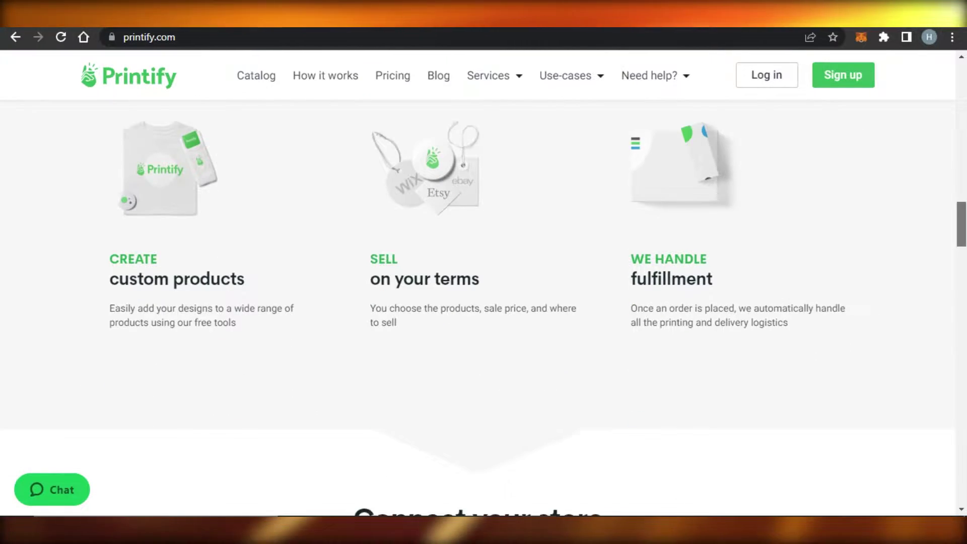
{"action": "scroll", "coordinate": [965, 185], "scroll_direction": "down", "scroll_amount": 8}
{"action": "scroll", "coordinate": [965, 184], "scroll_direction": "up", "scroll_amount": 12}
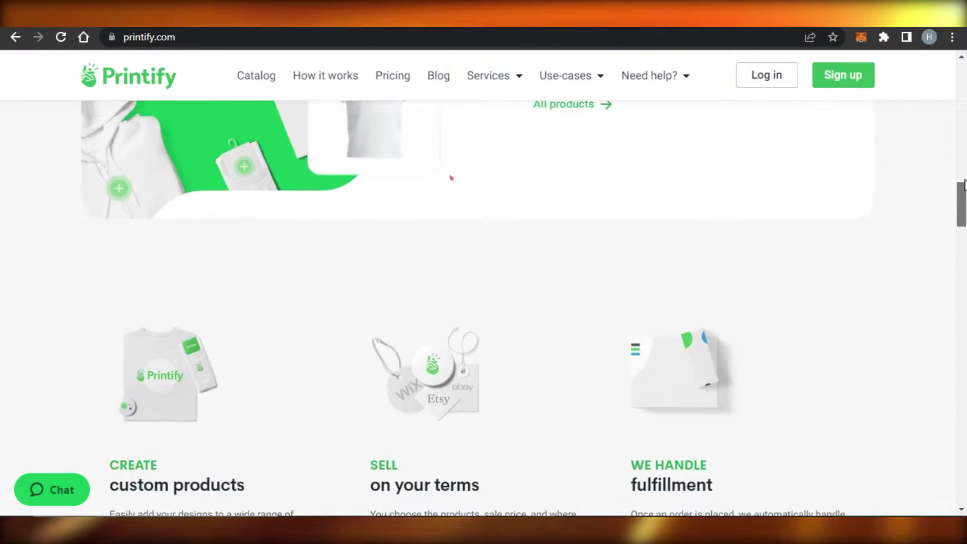
{"action": "left_click_drag", "start_coordinate": [964, 184], "coordinate": [965, 65]}
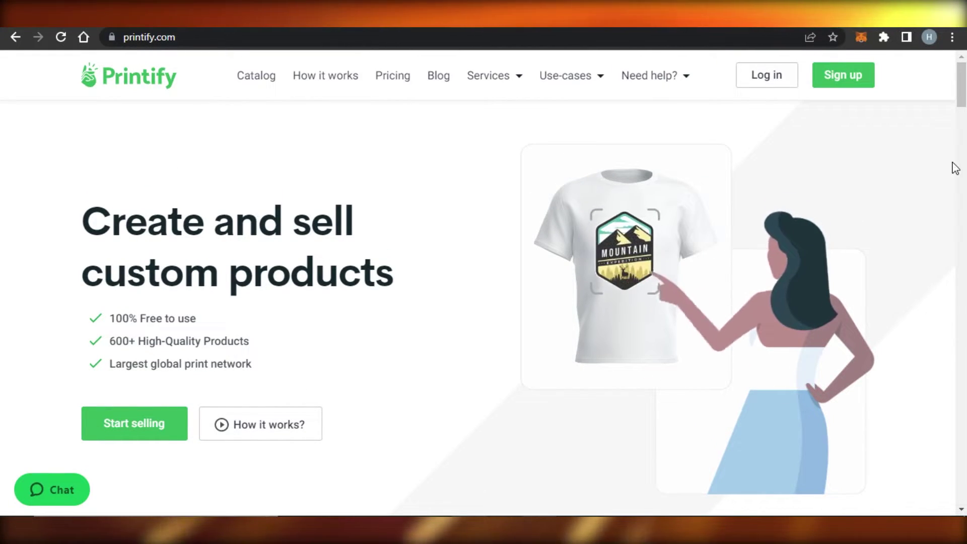
{"action": "scroll", "coordinate": [956, 168], "scroll_direction": "down", "scroll_amount": 5}
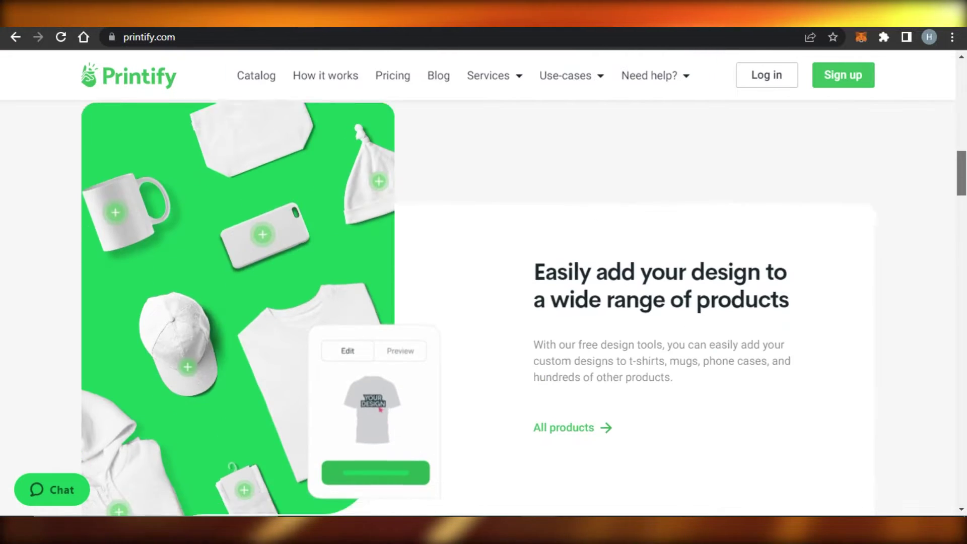
{"action": "scroll", "coordinate": [483, 282], "scroll_direction": "down", "scroll_amount": 6}
{"action": "scroll", "coordinate": [483, 282], "scroll_direction": "down", "scroll_amount": 3}
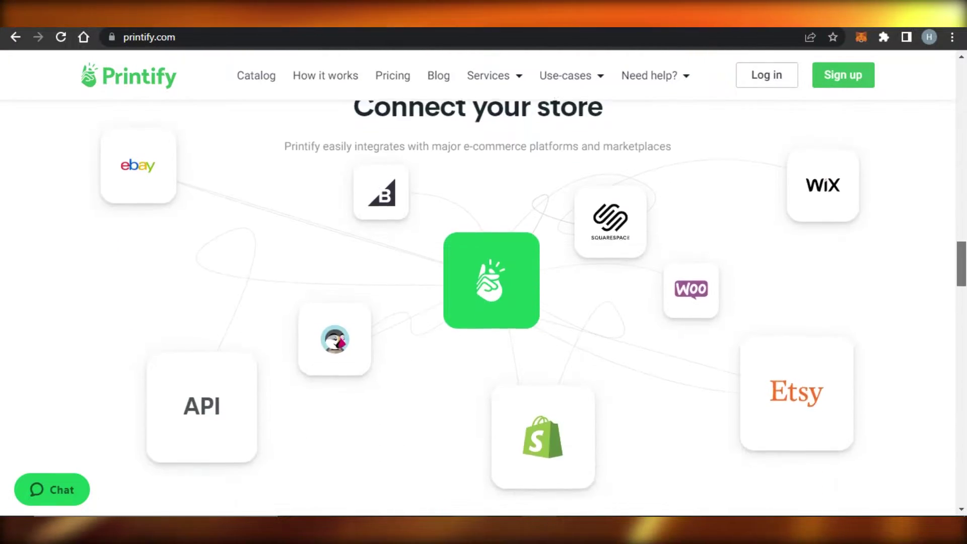
{"action": "scroll", "coordinate": [483, 282], "scroll_direction": "down", "scroll_amount": 8}
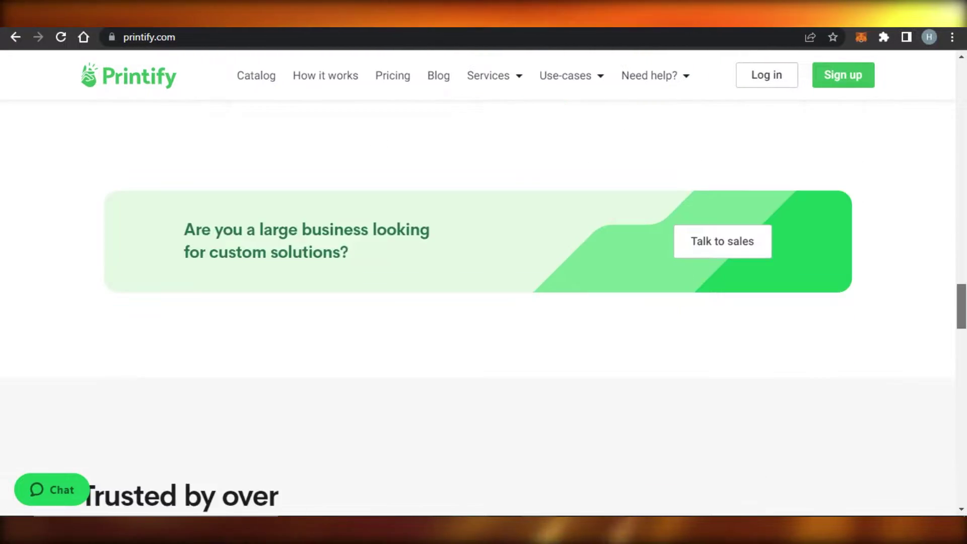
{"action": "scroll", "coordinate": [484, 282], "scroll_direction": "down", "scroll_amount": 5}
{"action": "scroll", "coordinate": [484, 282], "scroll_direction": "up", "scroll_amount": 12}
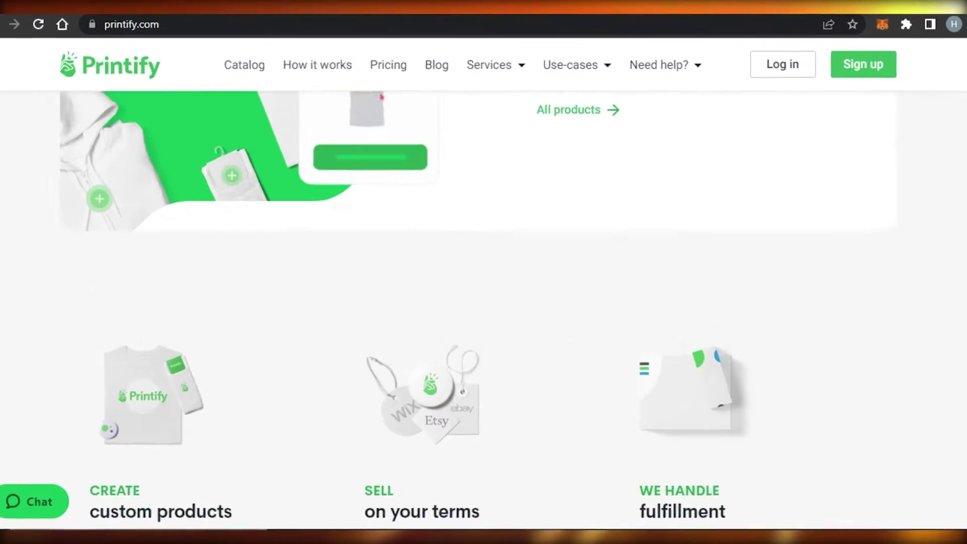
{"action": "scroll", "coordinate": [483, 282], "scroll_direction": "up", "scroll_amount": 10}
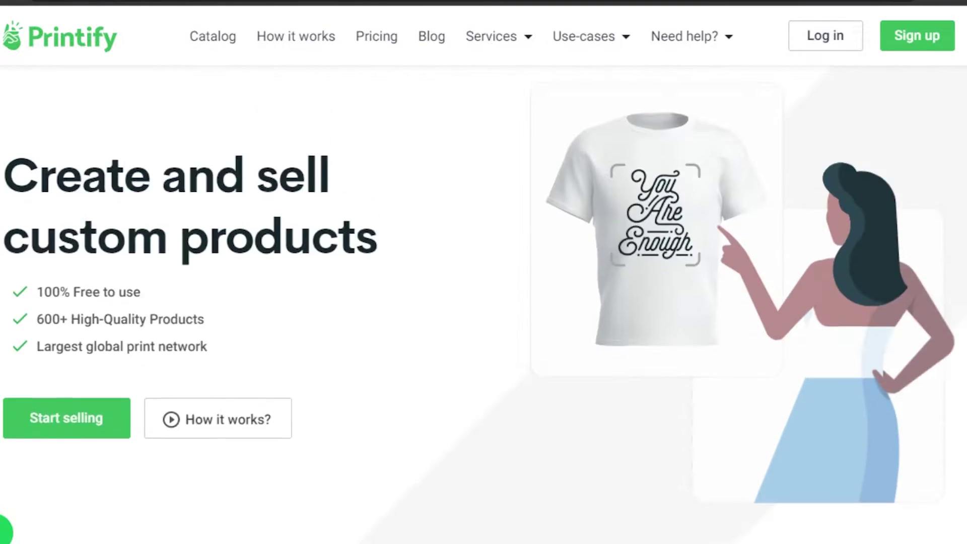
{"action": "scroll", "coordinate": [483, 282], "scroll_direction": "up", "scroll_amount": 1}
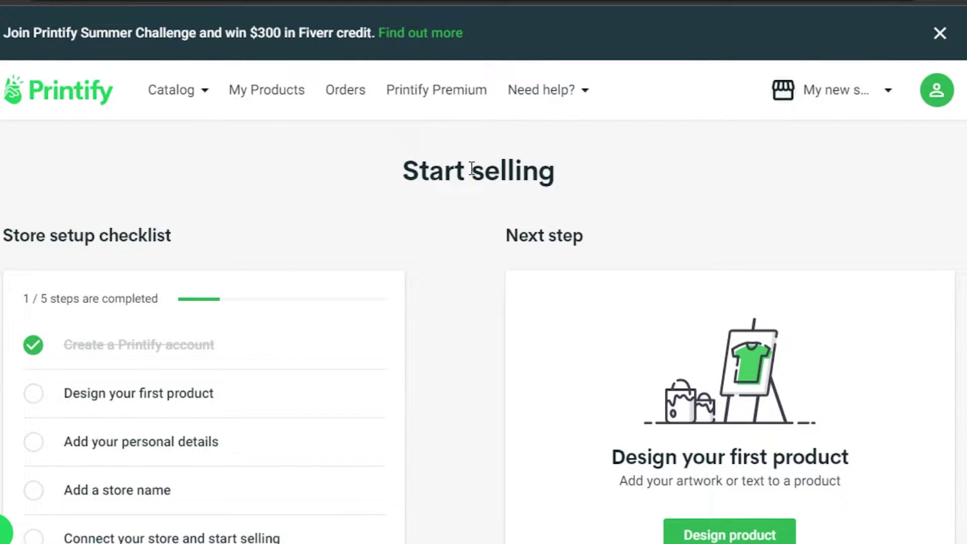
Step: Open Printify's product catalog from the store setup page
{"action": "scroll", "coordinate": [479, 333], "scroll_direction": "down", "scroll_amount": 5}
{"action": "left_click", "coordinate": [175, 98]}
{"action": "scroll", "coordinate": [484, 332], "scroll_direction": "down", "scroll_amount": 4}
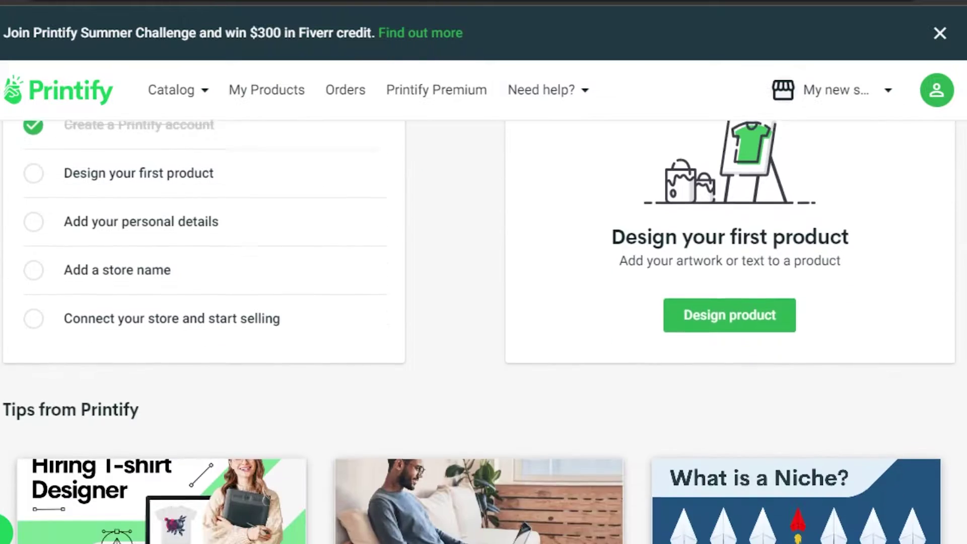
{"action": "scroll", "coordinate": [483, 333], "scroll_direction": "up", "scroll_amount": 3}
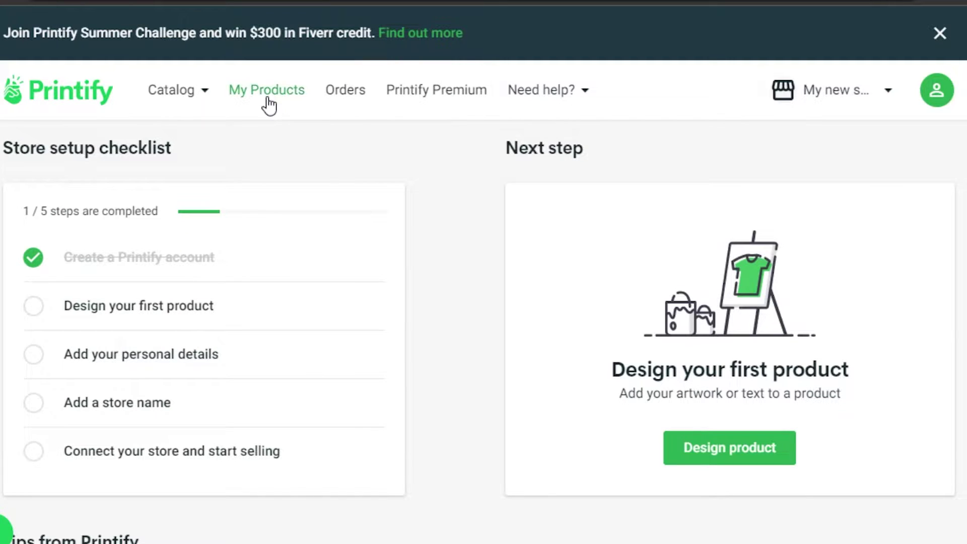
{"action": "left_click", "coordinate": [126, 315]}
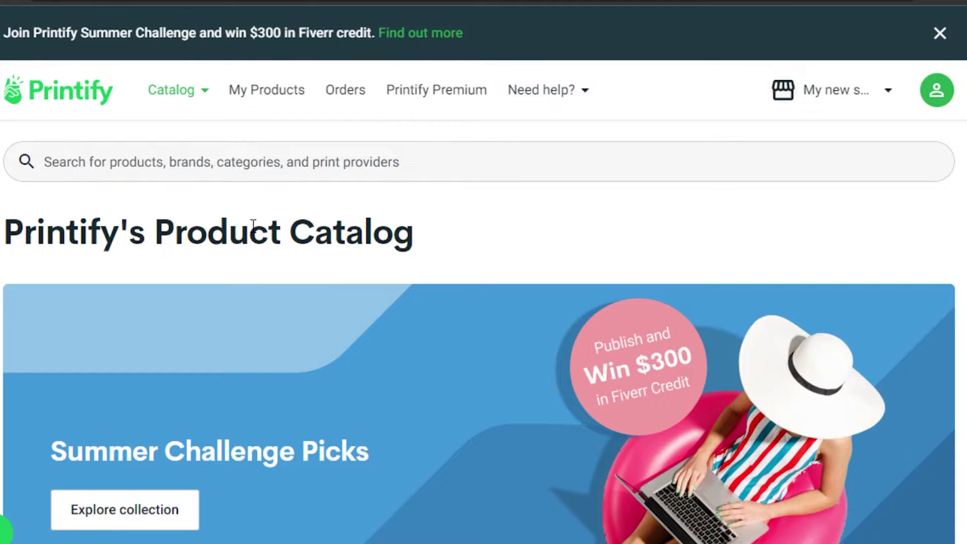
Step: Browse the catalog to Women's Clothing and open its T-shirts category
{"action": "scroll", "coordinate": [483, 332], "scroll_direction": "down", "scroll_amount": 10}
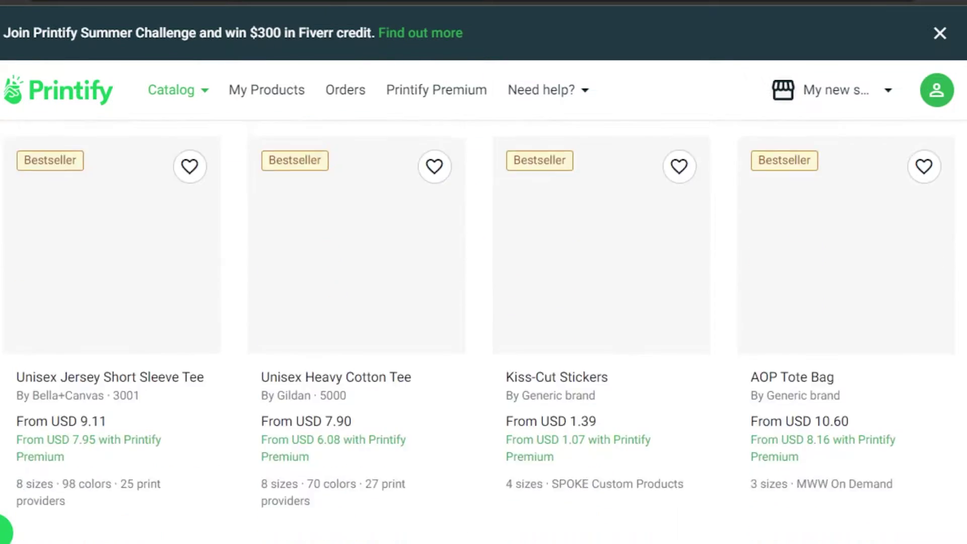
{"action": "scroll", "coordinate": [483, 333], "scroll_direction": "up", "scroll_amount": 2}
{"action": "scroll", "coordinate": [483, 333], "scroll_direction": "down", "scroll_amount": 1}
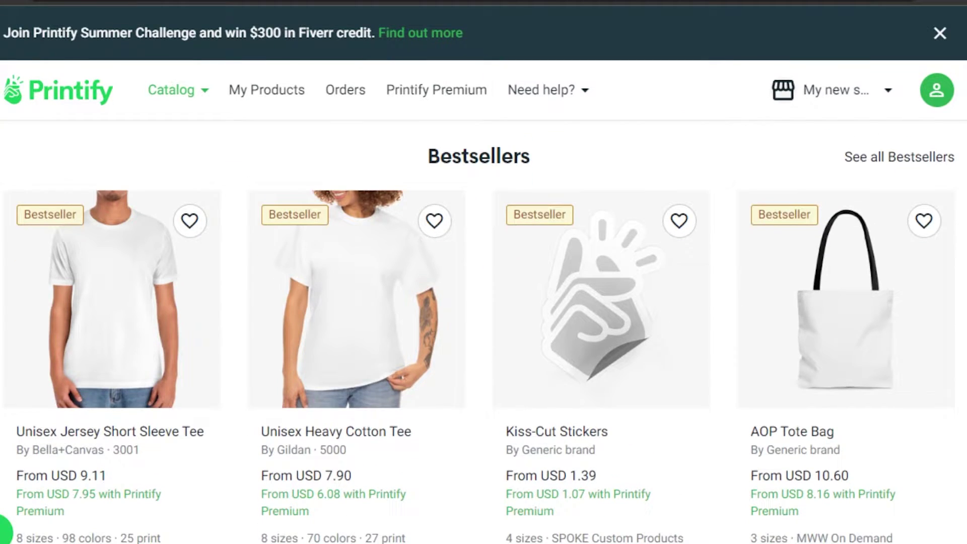
{"action": "scroll", "coordinate": [484, 333], "scroll_direction": "down", "scroll_amount": 8}
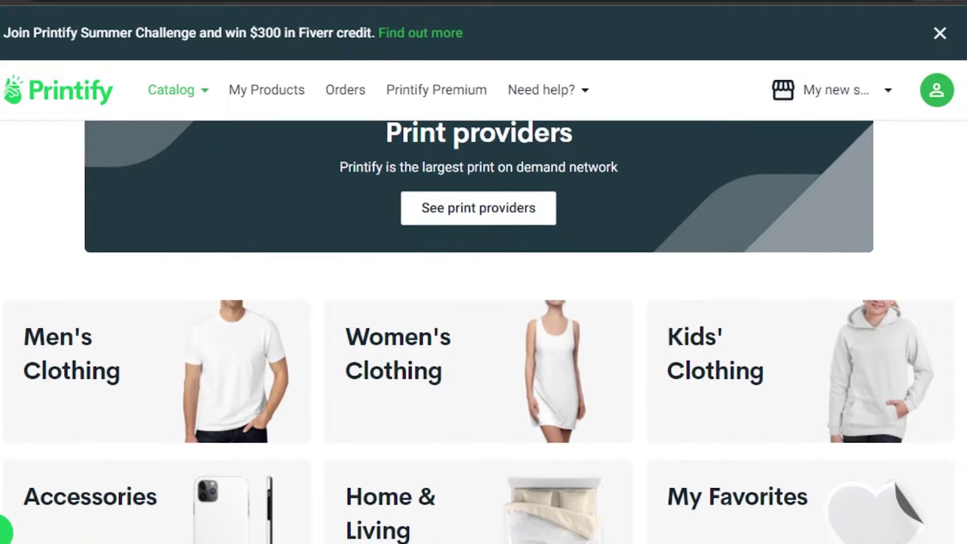
{"action": "scroll", "coordinate": [399, 333], "scroll_direction": "down", "scroll_amount": 5}
{"action": "scroll", "coordinate": [400, 334], "scroll_direction": "up", "scroll_amount": 2}
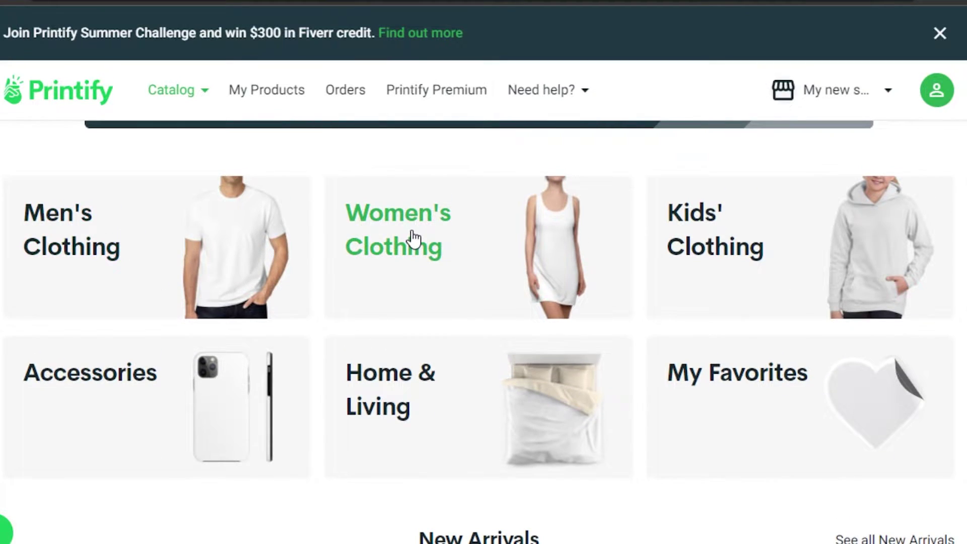
{"action": "left_click", "coordinate": [421, 252]}
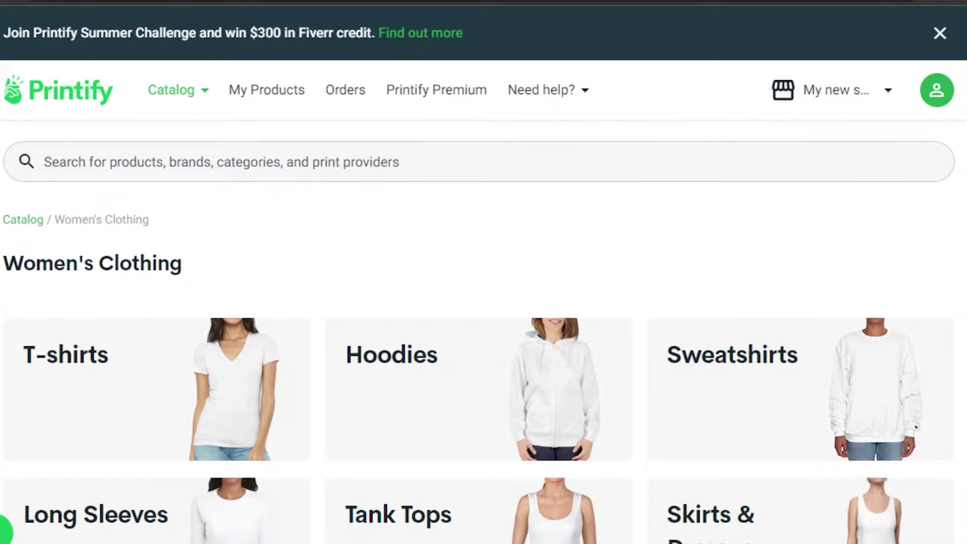
{"action": "scroll", "coordinate": [202, 287], "scroll_direction": "down", "scroll_amount": 4}
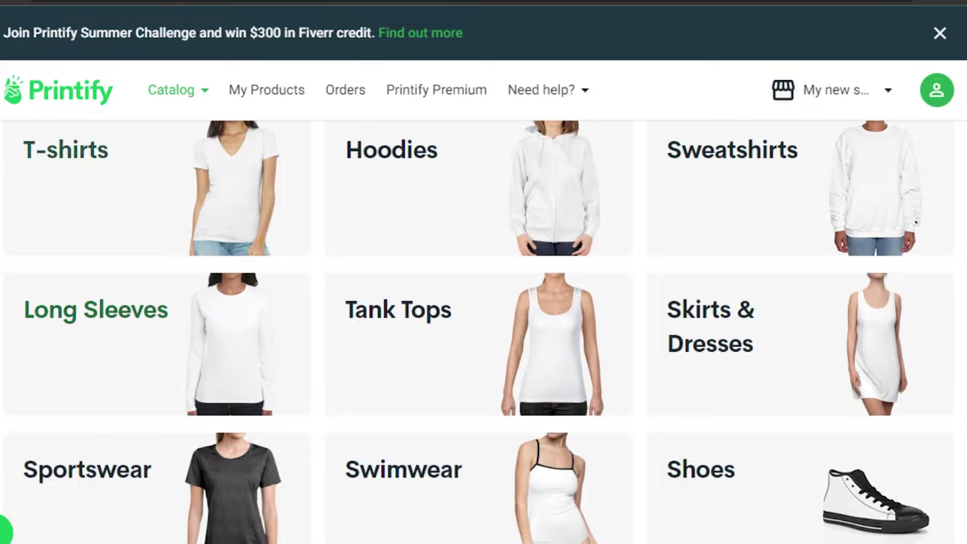
{"action": "left_click", "coordinate": [180, 247]}
Step: Look through the women's T-shirts, comparing the available models, prices and filter options
{"action": "scroll", "coordinate": [180, 247], "scroll_direction": "down", "scroll_amount": 8}
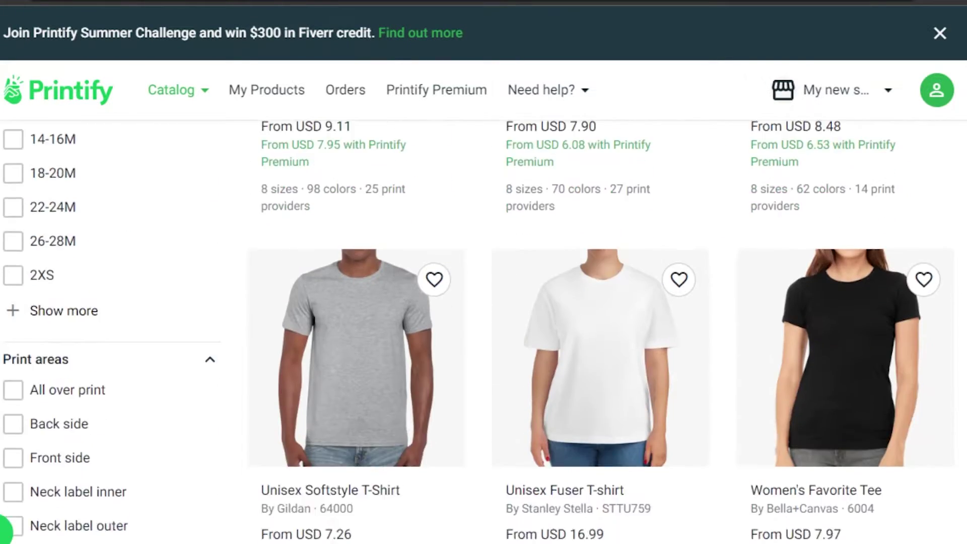
{"action": "scroll", "coordinate": [2, 529], "scroll_direction": "down", "scroll_amount": 10}
{"action": "scroll", "coordinate": [2, 530], "scroll_direction": "up", "scroll_amount": 15}
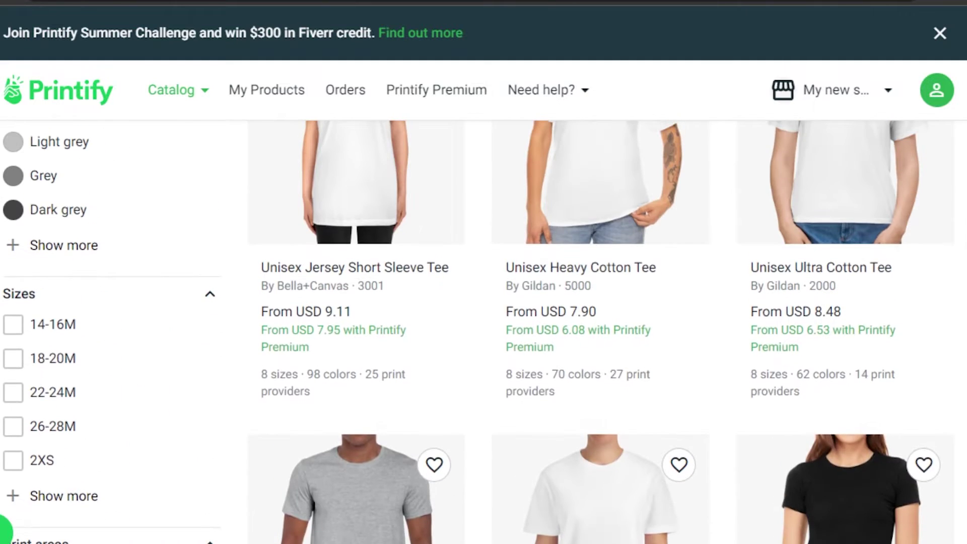
{"action": "scroll", "coordinate": [3, 530], "scroll_direction": "up", "scroll_amount": 4}
{"action": "scroll", "coordinate": [2, 530], "scroll_direction": "down", "scroll_amount": 1}
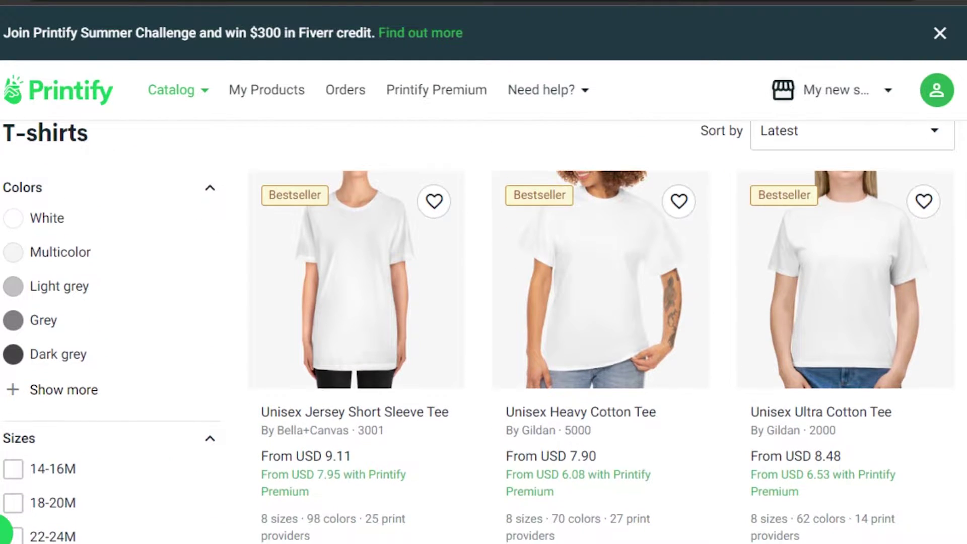
{"action": "scroll", "coordinate": [3, 529], "scroll_direction": "down", "scroll_amount": 10}
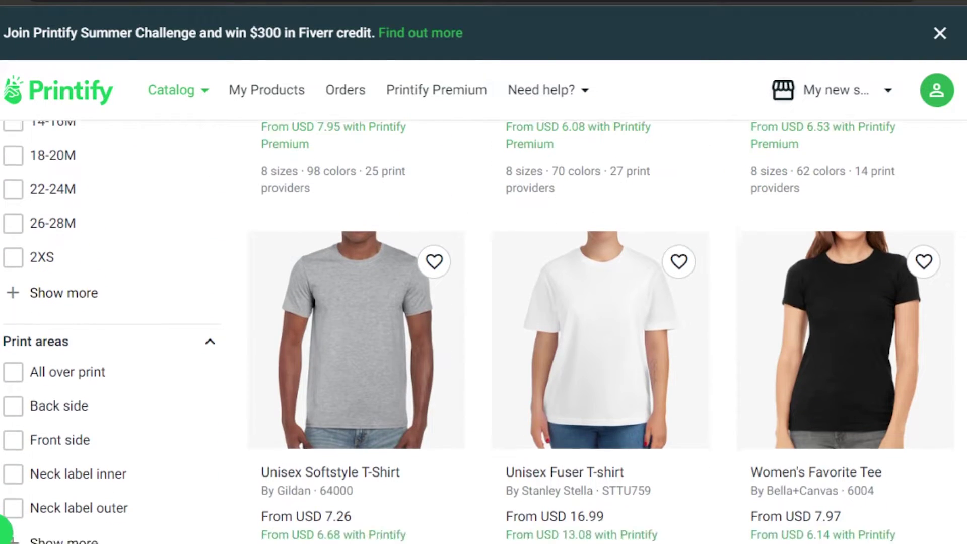
{"action": "scroll", "coordinate": [3, 530], "scroll_direction": "down", "scroll_amount": 6}
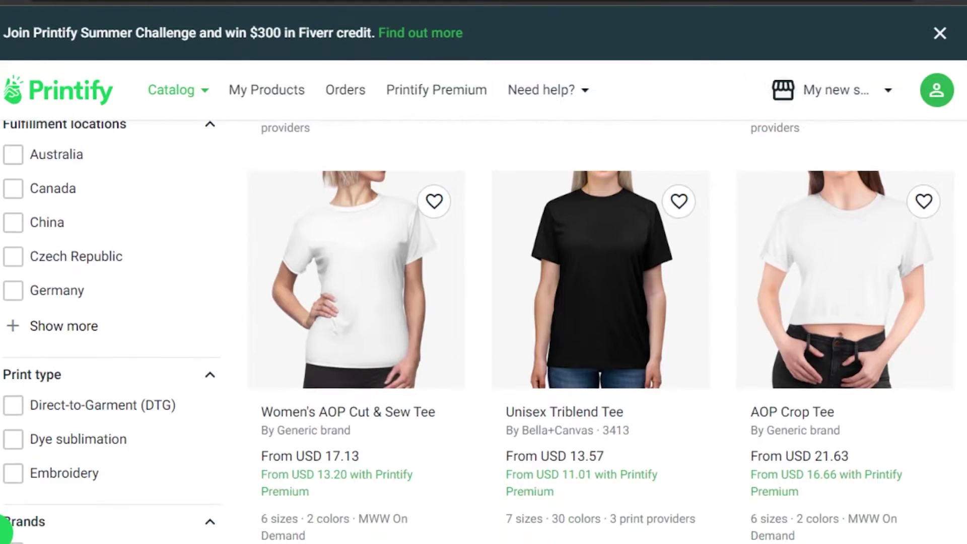
{"action": "scroll", "coordinate": [3, 529], "scroll_direction": "up", "scroll_amount": 16}
{"action": "scroll", "coordinate": [3, 530], "scroll_direction": "down", "scroll_amount": 9}
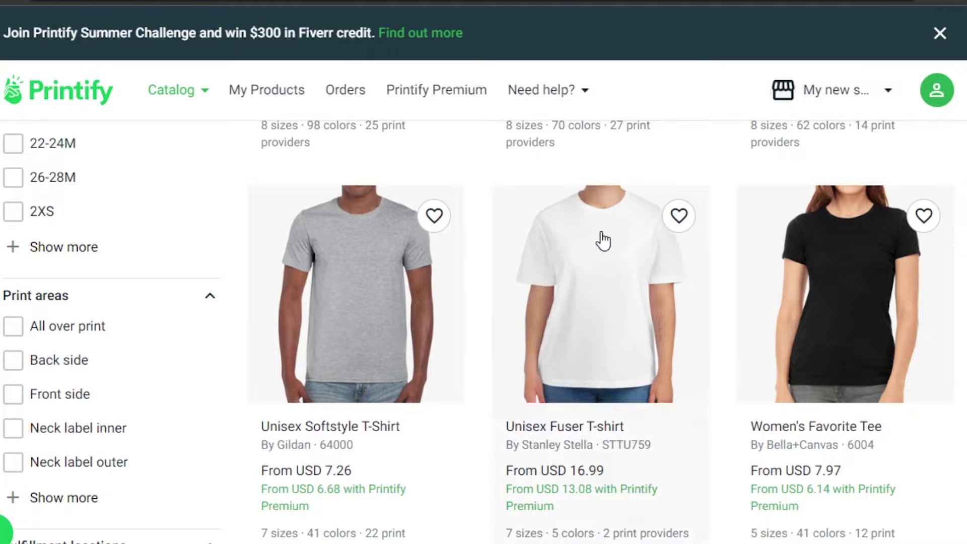
{"action": "scroll", "coordinate": [218, 387], "scroll_direction": "down", "scroll_amount": 10}
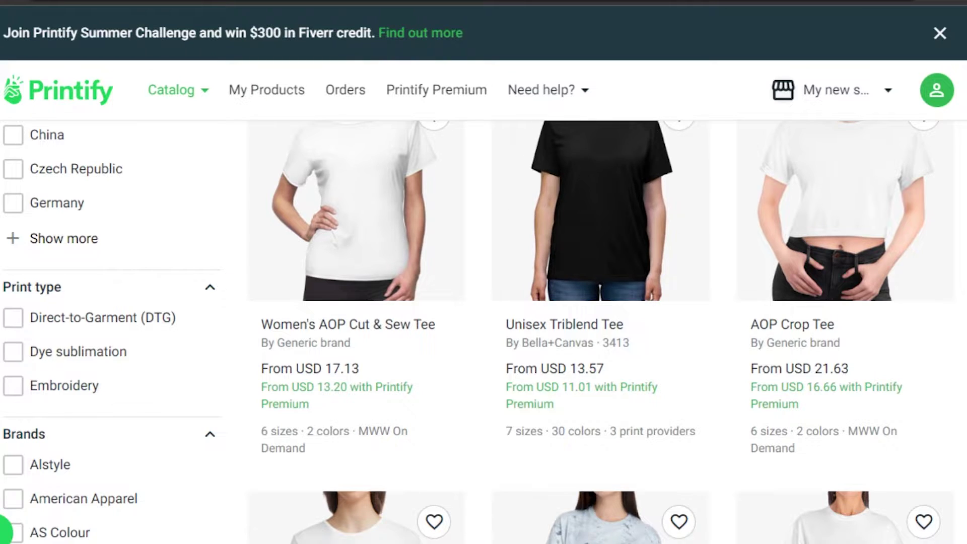
{"action": "scroll", "coordinate": [224, 282], "scroll_direction": "up", "scroll_amount": 15}
{"action": "scroll", "coordinate": [886, 258], "scroll_direction": "down", "scroll_amount": 5}
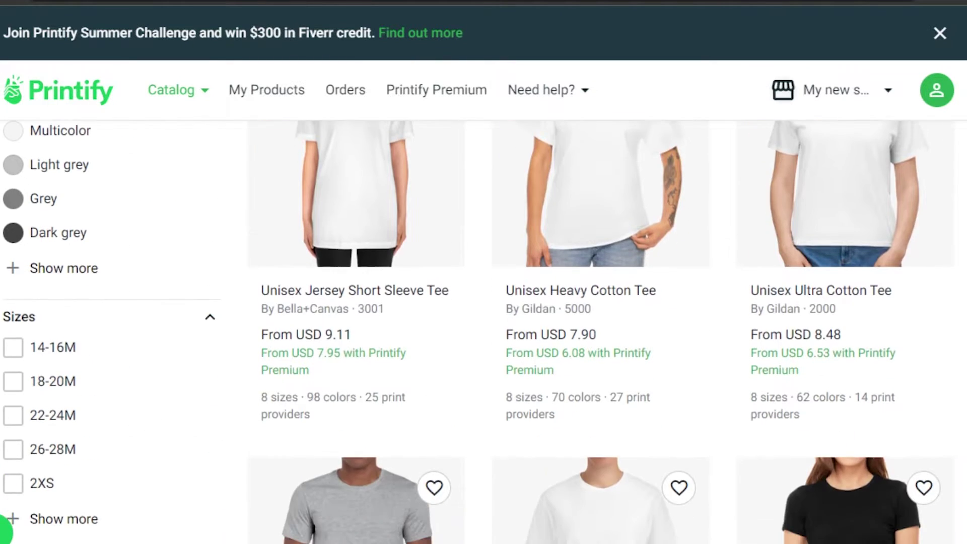
{"action": "scroll", "coordinate": [887, 259], "scroll_direction": "up", "scroll_amount": 2}
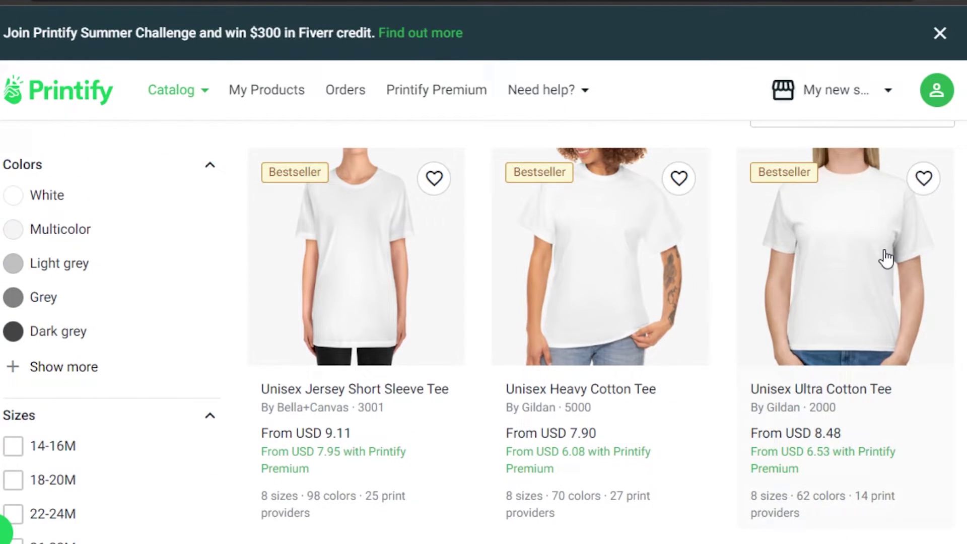
Step: Open the product page of the Gildan Unisex Ultra Cotton Tee and dismiss both promotional banners
{"action": "left_click", "coordinate": [851, 291]}
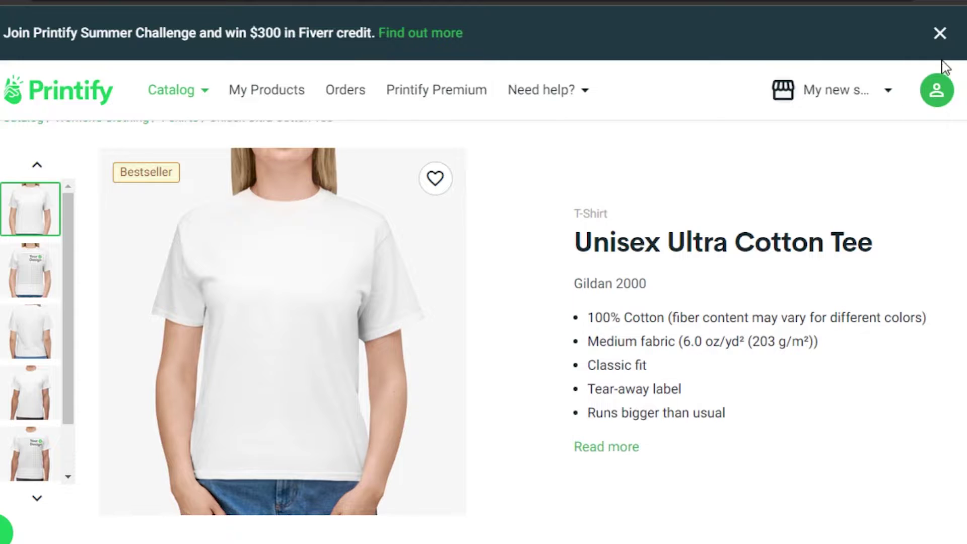
{"action": "left_click", "coordinate": [940, 33]}
{"action": "scroll", "coordinate": [939, 34], "scroll_direction": "down", "scroll_amount": 4}
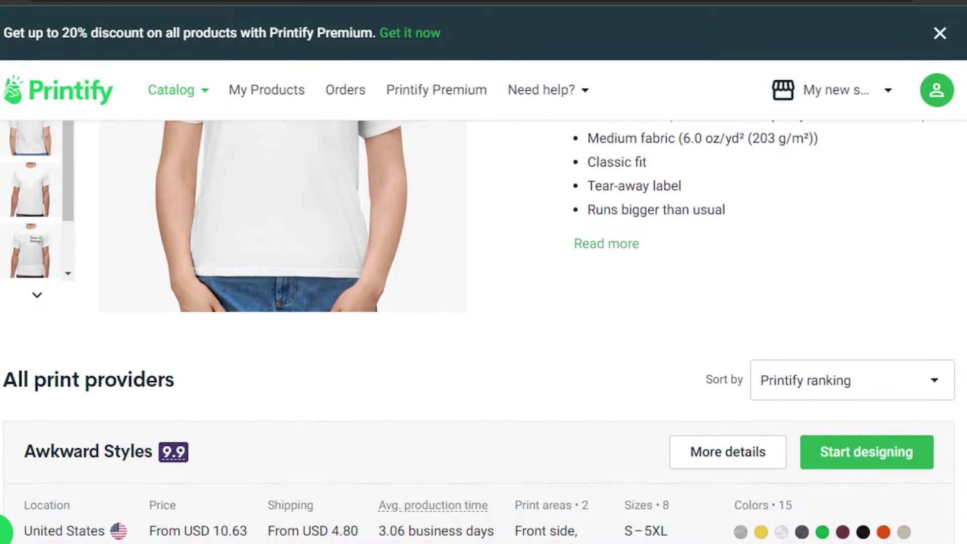
{"action": "scroll", "coordinate": [940, 33], "scroll_direction": "up", "scroll_amount": 1}
{"action": "left_click", "coordinate": [940, 33]}
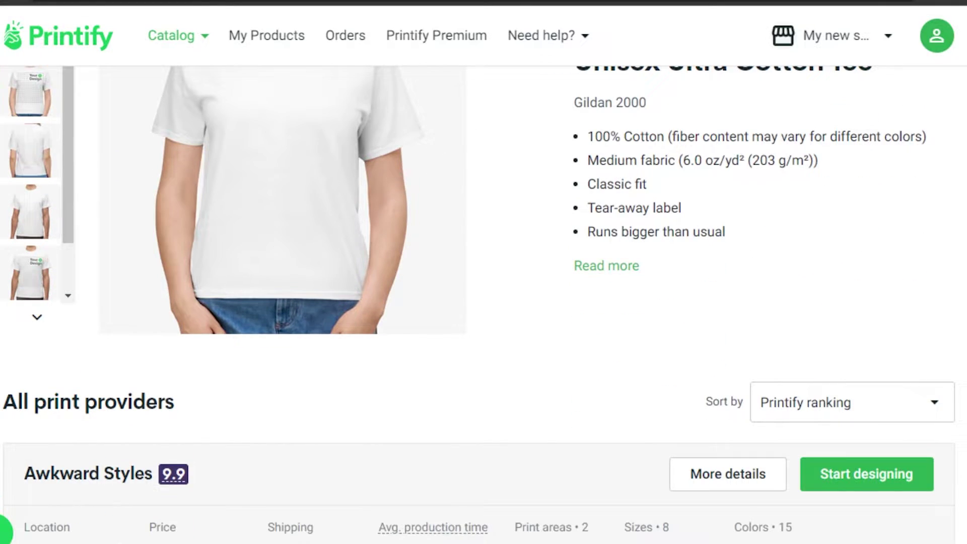
{"action": "scroll", "coordinate": [483, 302], "scroll_direction": "up", "scroll_amount": 5}
{"action": "scroll", "coordinate": [484, 302], "scroll_direction": "down", "scroll_amount": 2}
{"action": "scroll", "coordinate": [483, 302], "scroll_direction": "down", "scroll_amount": 2}
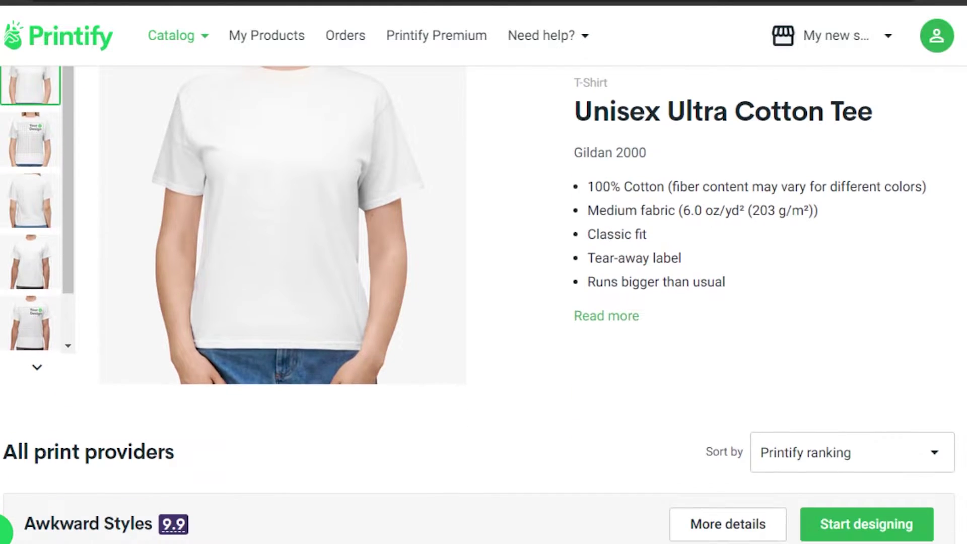
Step: Compare the tee's print providers by location, price, shipping, production time, print areas, sizes and available colors
{"action": "scroll", "coordinate": [483, 302], "scroll_direction": "up", "scroll_amount": 2}
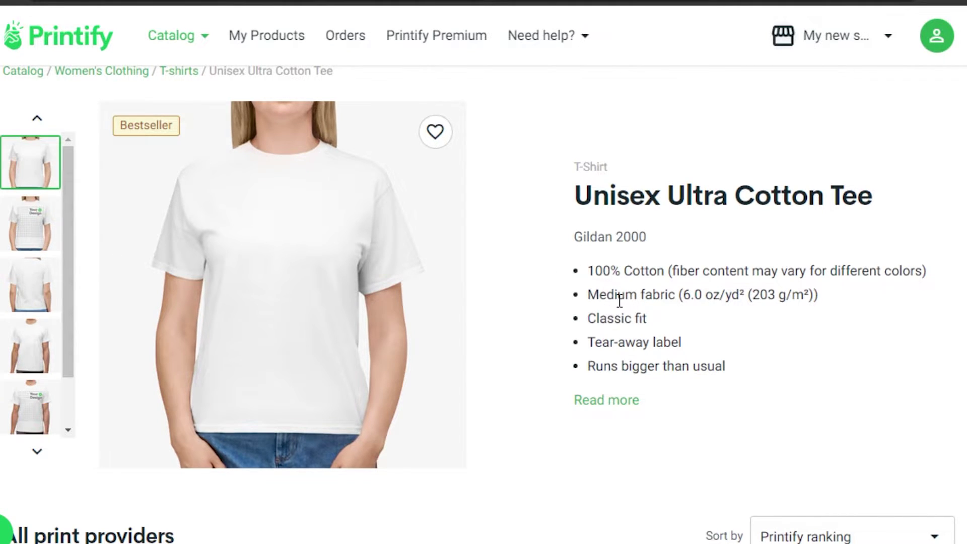
{"action": "scroll", "coordinate": [302, 302], "scroll_direction": "down", "scroll_amount": 10}
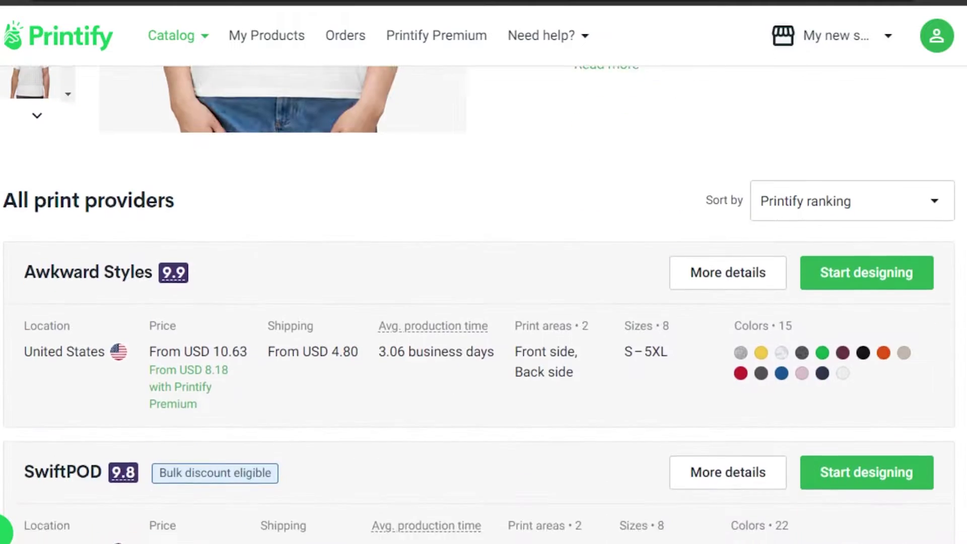
{"action": "scroll", "coordinate": [302, 302], "scroll_direction": "up", "scroll_amount": 3}
{"action": "scroll", "coordinate": [302, 302], "scroll_direction": "down", "scroll_amount": 4}
{"action": "scroll", "coordinate": [483, 302], "scroll_direction": "down", "scroll_amount": 6}
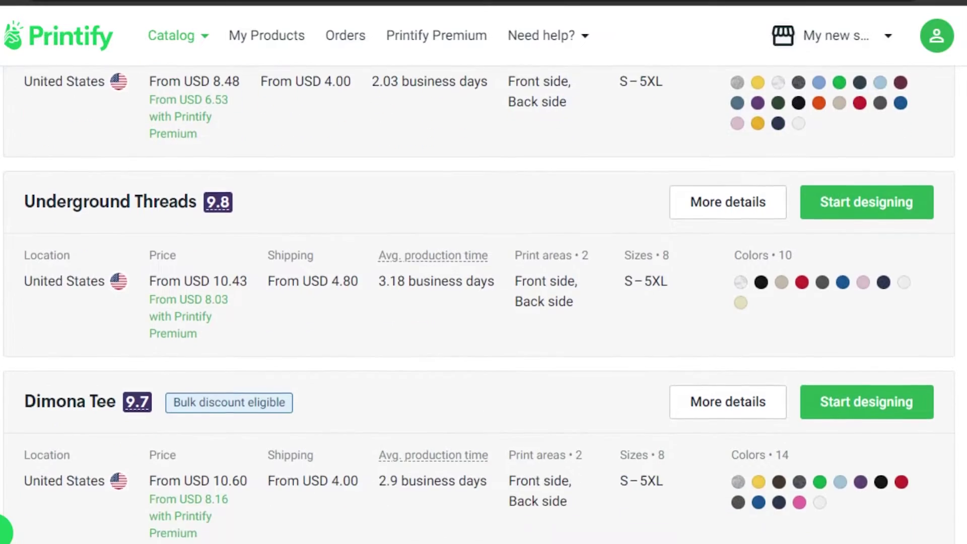
{"action": "scroll", "coordinate": [483, 303], "scroll_direction": "up", "scroll_amount": 8}
{"action": "scroll", "coordinate": [230, 131], "scroll_direction": "up", "scroll_amount": 2}
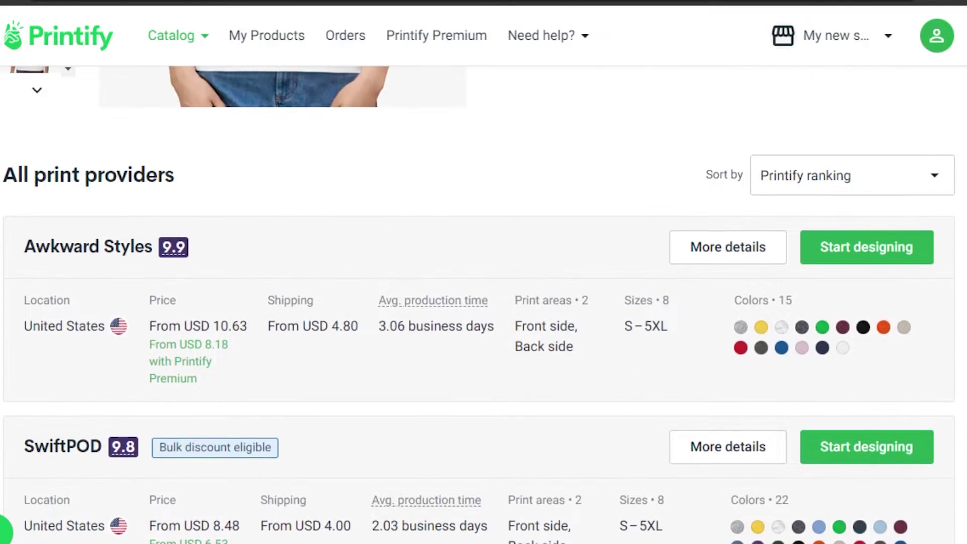
{"action": "scroll", "coordinate": [230, 132], "scroll_direction": "down", "scroll_amount": 2}
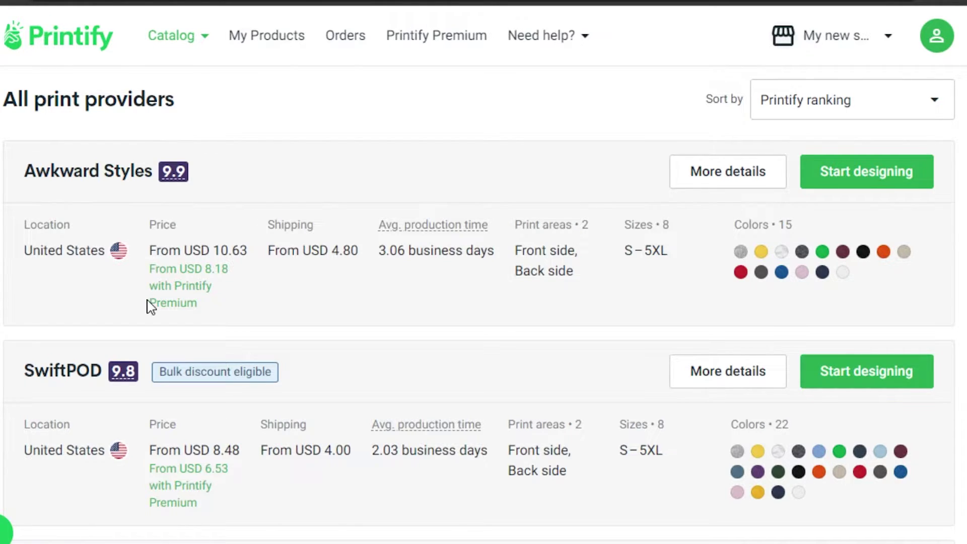
{"action": "scroll", "coordinate": [483, 302], "scroll_direction": "down", "scroll_amount": 15}
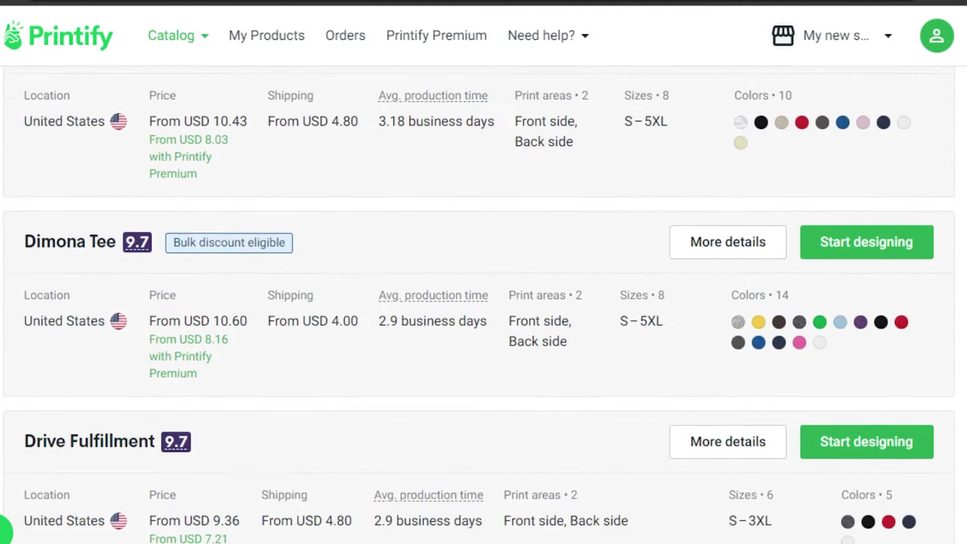
{"action": "scroll", "coordinate": [484, 302], "scroll_direction": "up", "scroll_amount": 12}
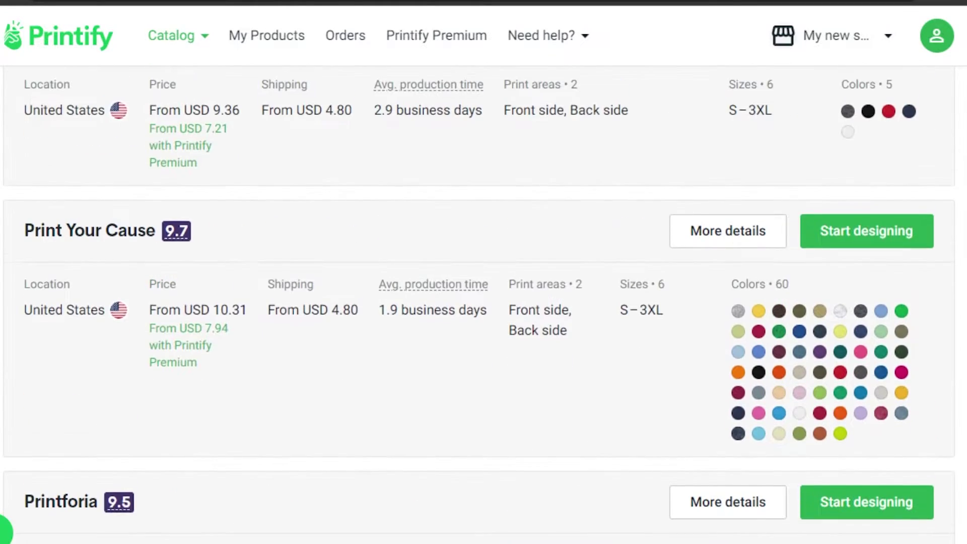
{"action": "scroll", "coordinate": [483, 302], "scroll_direction": "up", "scroll_amount": 9}
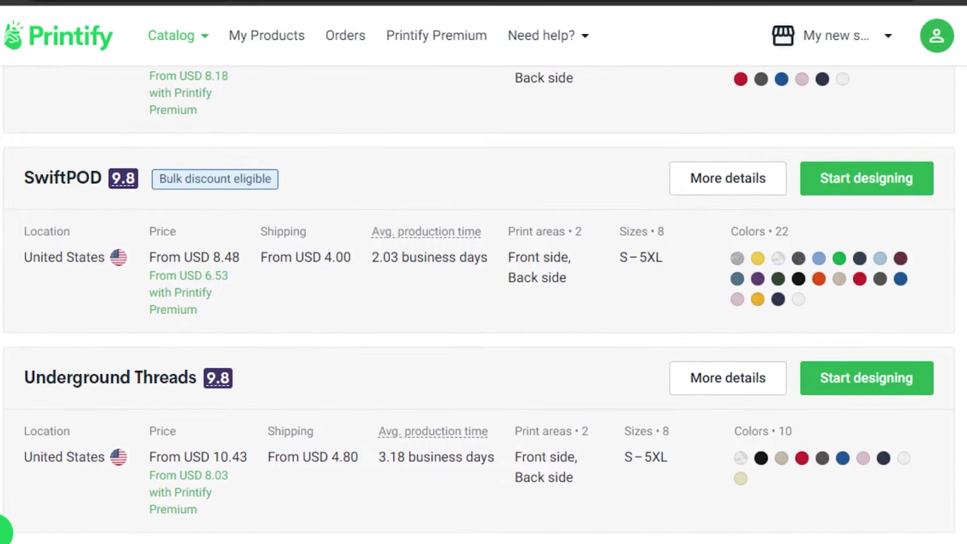
{"action": "scroll", "coordinate": [484, 302], "scroll_direction": "down", "scroll_amount": 2}
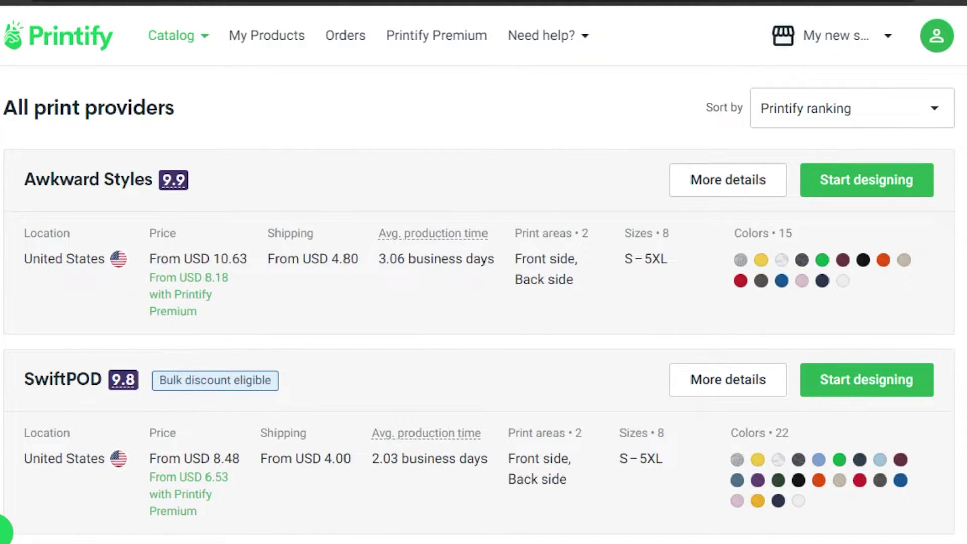
{"action": "scroll", "coordinate": [479, 302], "scroll_direction": "down", "scroll_amount": 15}
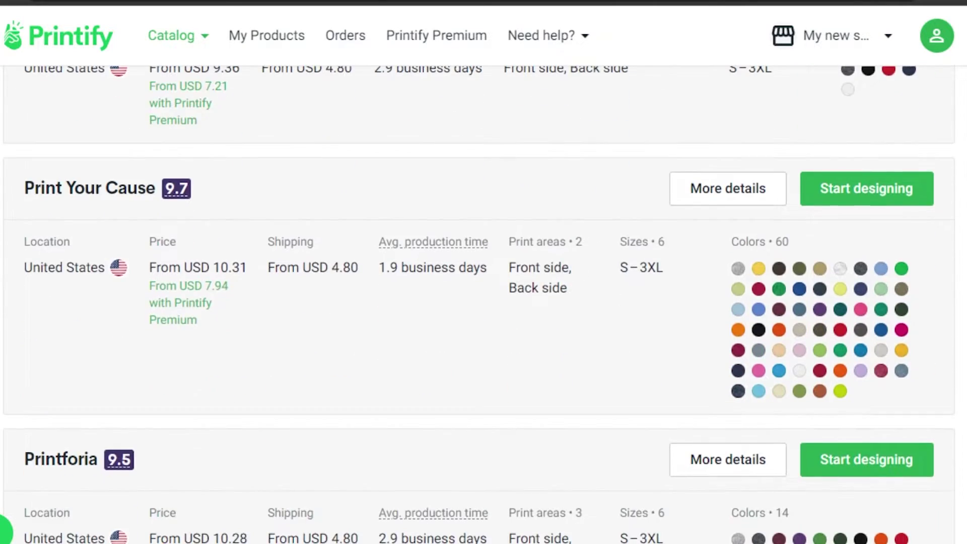
{"action": "scroll", "coordinate": [478, 303], "scroll_direction": "up", "scroll_amount": 15}
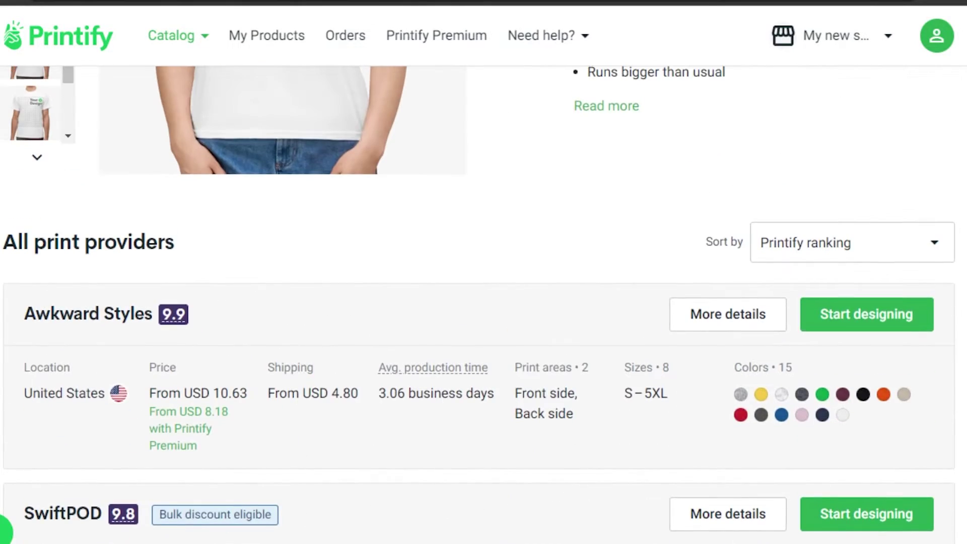
{"action": "scroll", "coordinate": [479, 302], "scroll_direction": "down", "scroll_amount": 17}
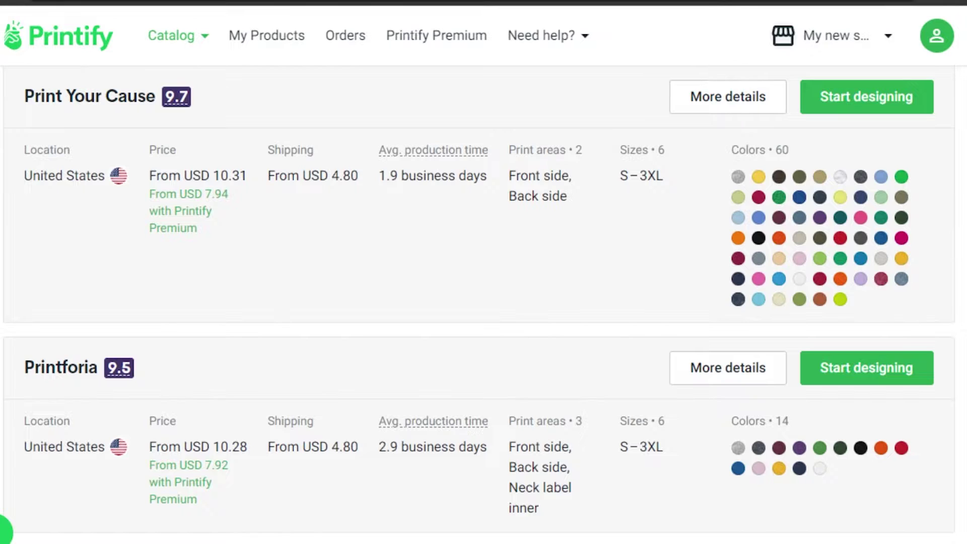
{"action": "scroll", "coordinate": [478, 302], "scroll_direction": "up", "scroll_amount": 3}
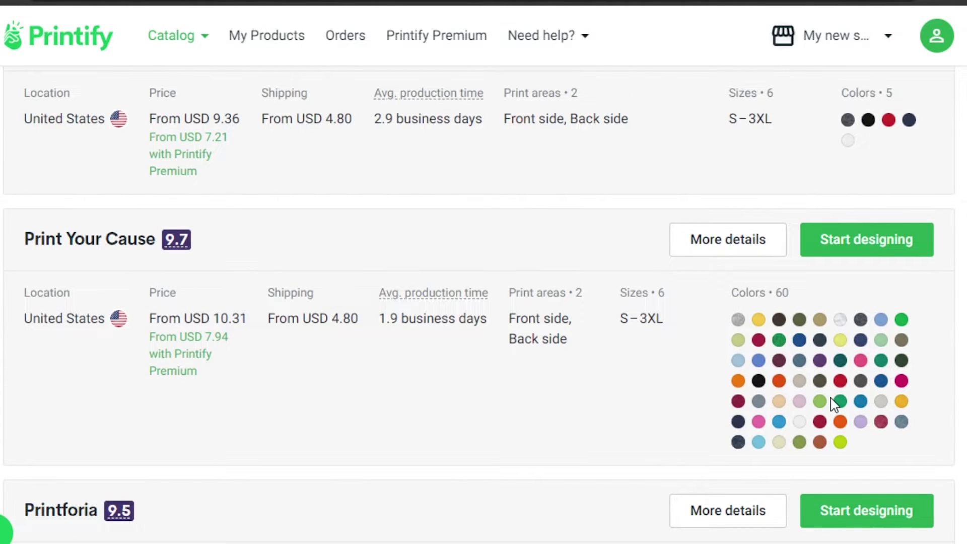
{"action": "scroll", "coordinate": [478, 302], "scroll_direction": "down", "scroll_amount": 10}
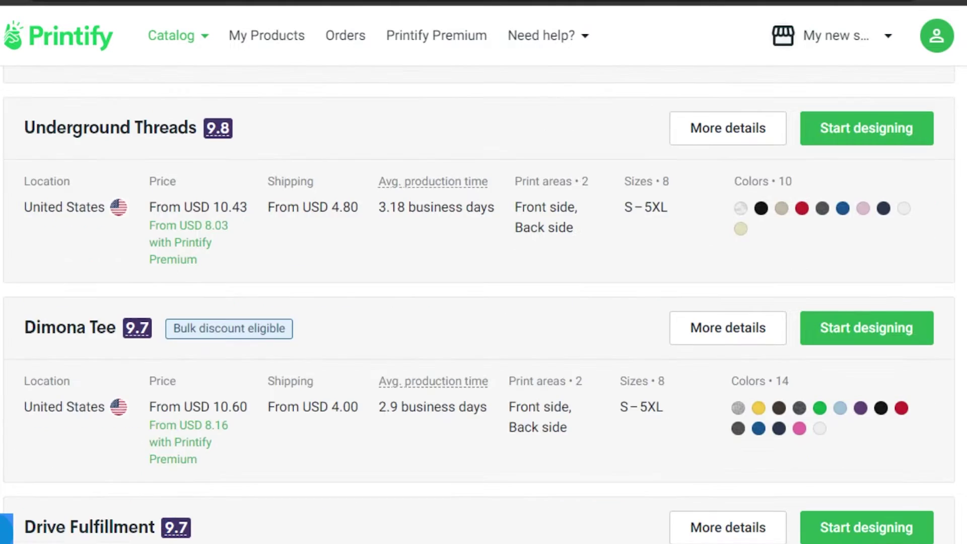
{"action": "scroll", "coordinate": [479, 302], "scroll_direction": "down", "scroll_amount": 10}
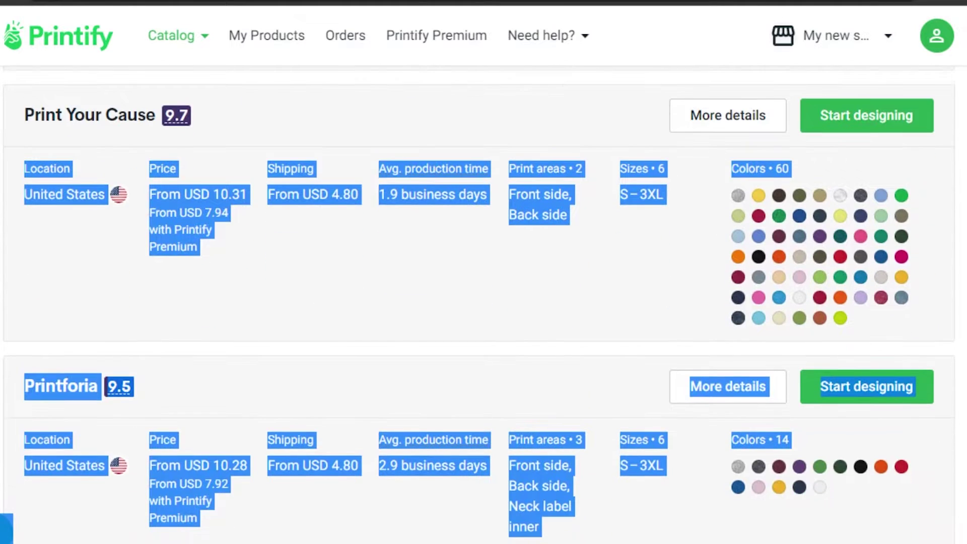
{"action": "scroll", "coordinate": [483, 302], "scroll_direction": "up", "scroll_amount": 5}
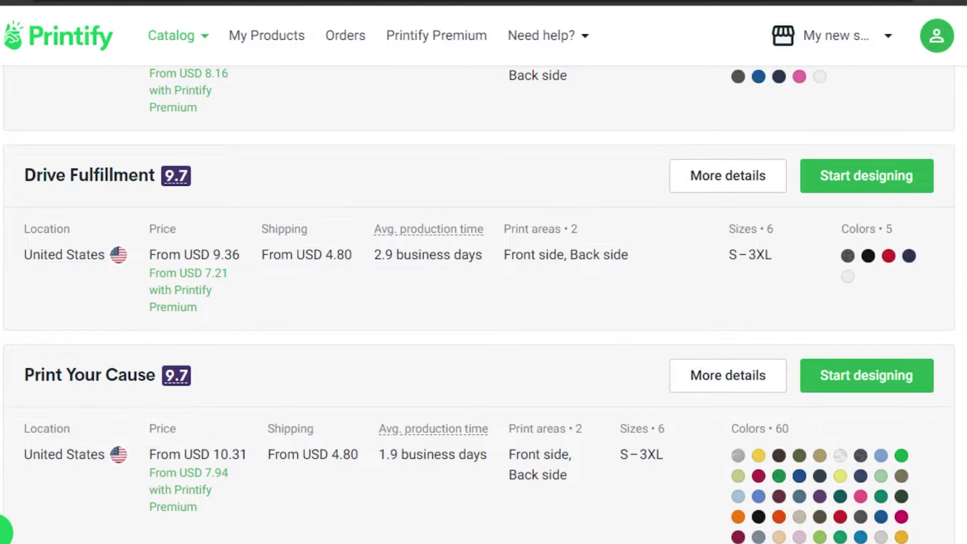
{"action": "scroll", "coordinate": [484, 302], "scroll_direction": "up", "scroll_amount": 3}
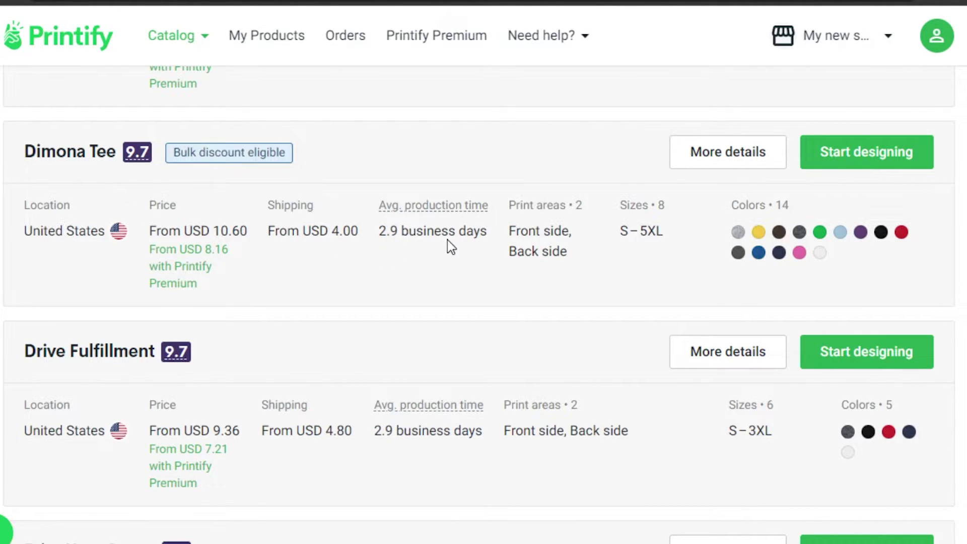
Step: Start designing the tee with the Dimona Tee provider and upload the MARVEL logo download (1).png from the device to the front side
{"action": "left_click", "coordinate": [863, 162]}
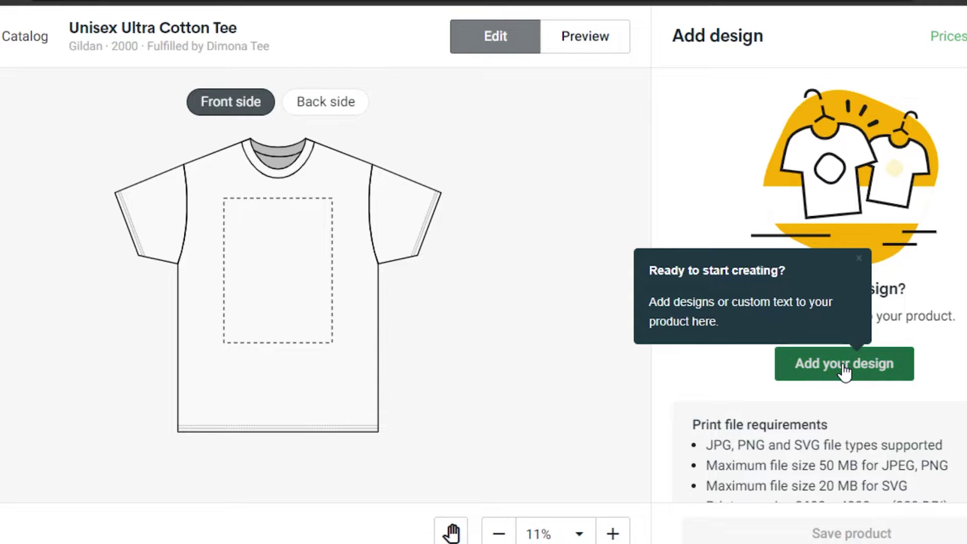
{"action": "left_click", "coordinate": [814, 366]}
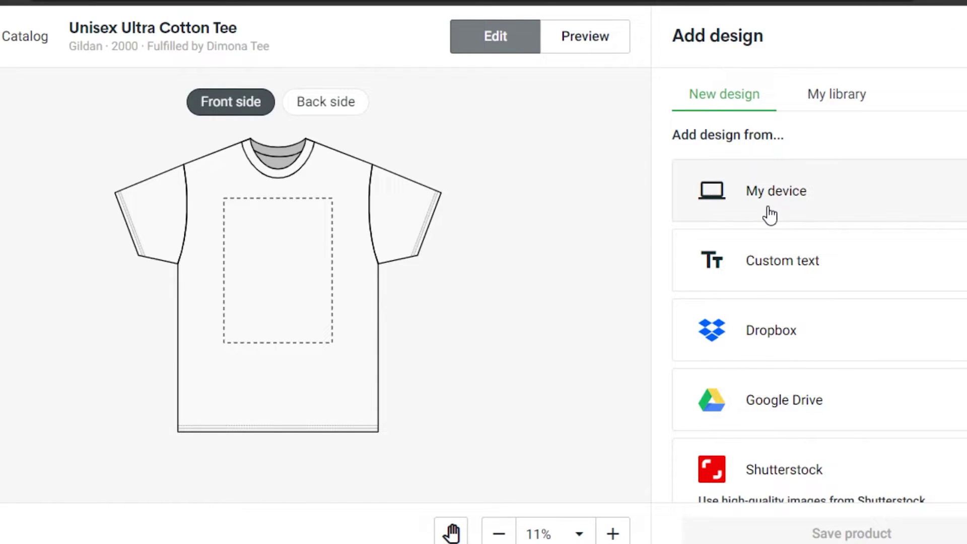
{"action": "left_click", "coordinate": [770, 216]}
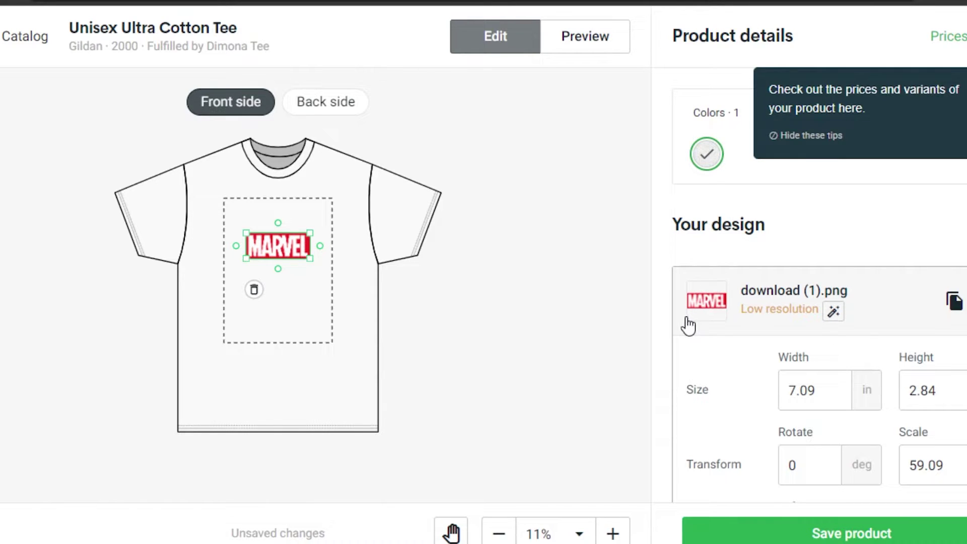
Step: Move the MARVEL logo slightly higher in the front print area, to a top position of about 19.23%
{"action": "scroll", "coordinate": [819, 288], "scroll_direction": "down", "scroll_amount": 4}
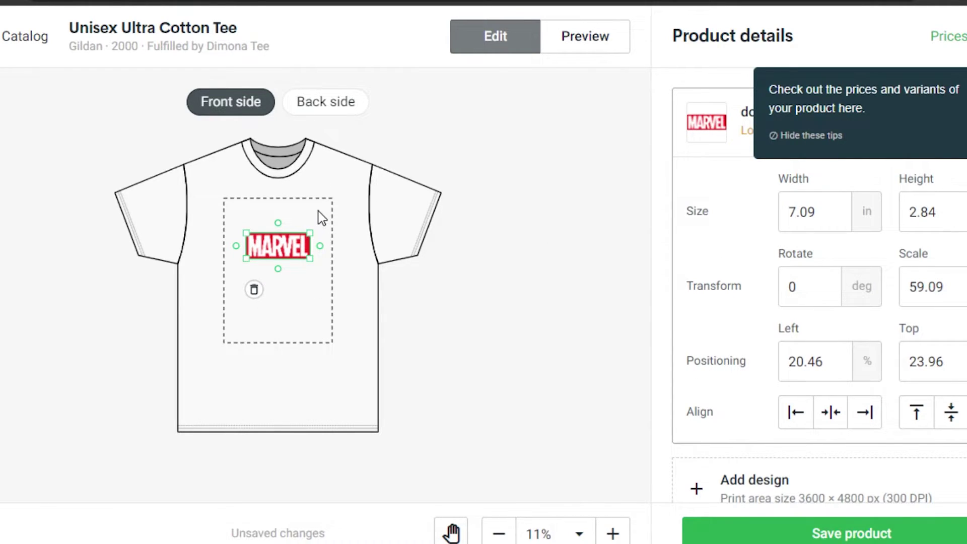
{"action": "scroll", "coordinate": [735, 367], "scroll_direction": "down", "scroll_amount": 1}
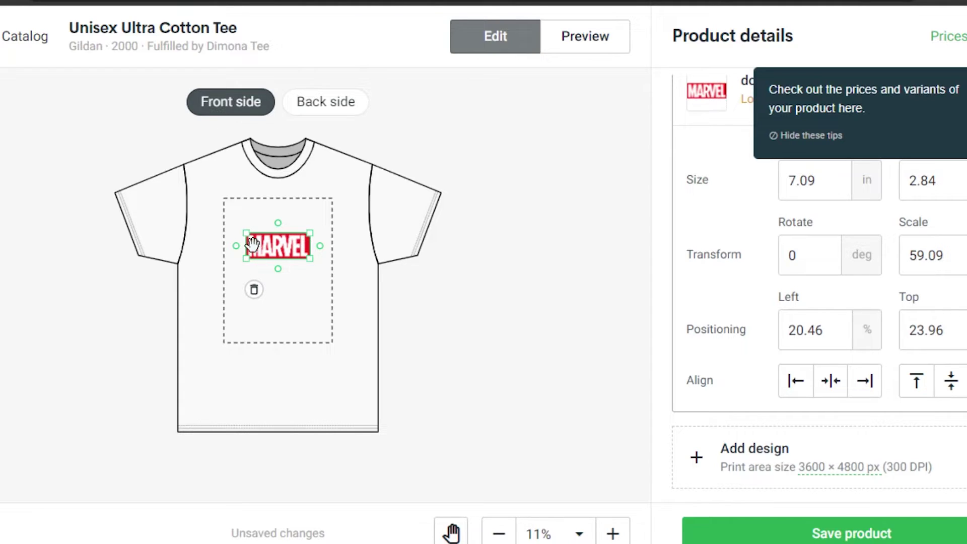
{"action": "left_click_drag", "start_coordinate": [282, 243], "coordinate": [282, 236]}
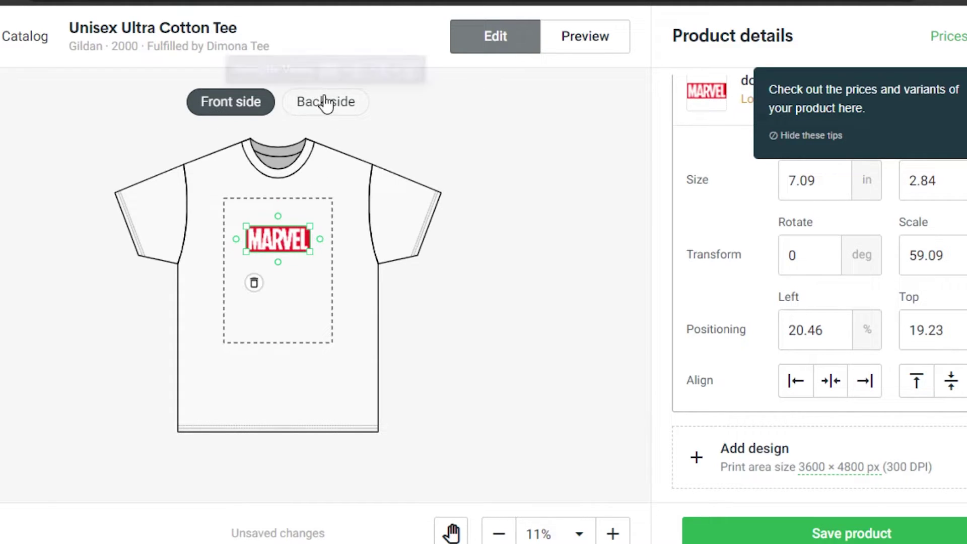
Step: Add the image 58-582733_marvel-logo.jpg from the device to the back side of the shirt
{"action": "left_click", "coordinate": [326, 102]}
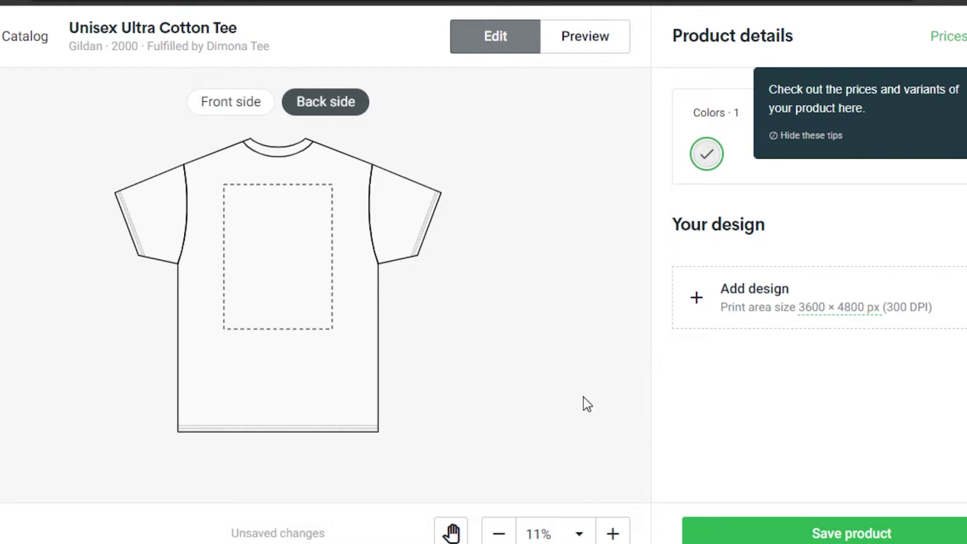
{"action": "left_click", "coordinate": [958, 146]}
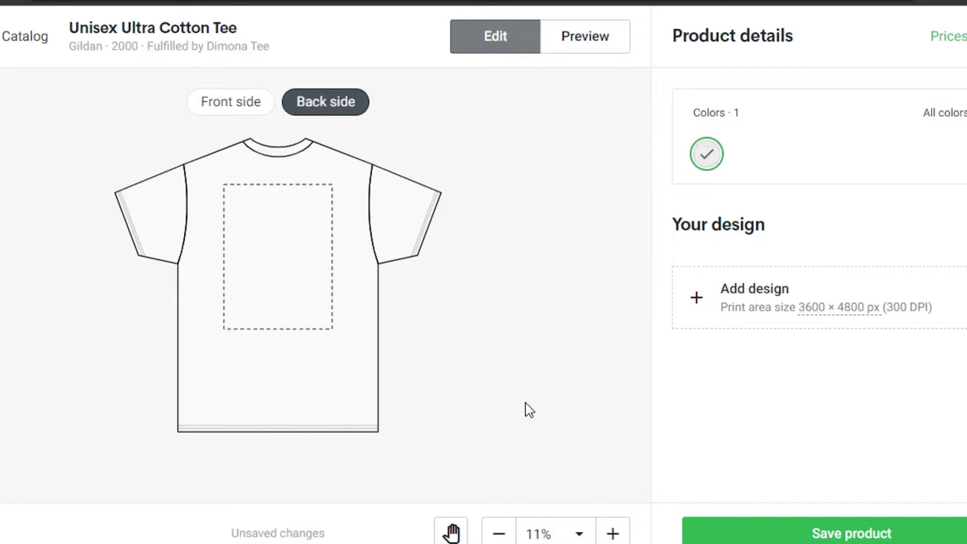
{"action": "left_click", "coordinate": [743, 286]}
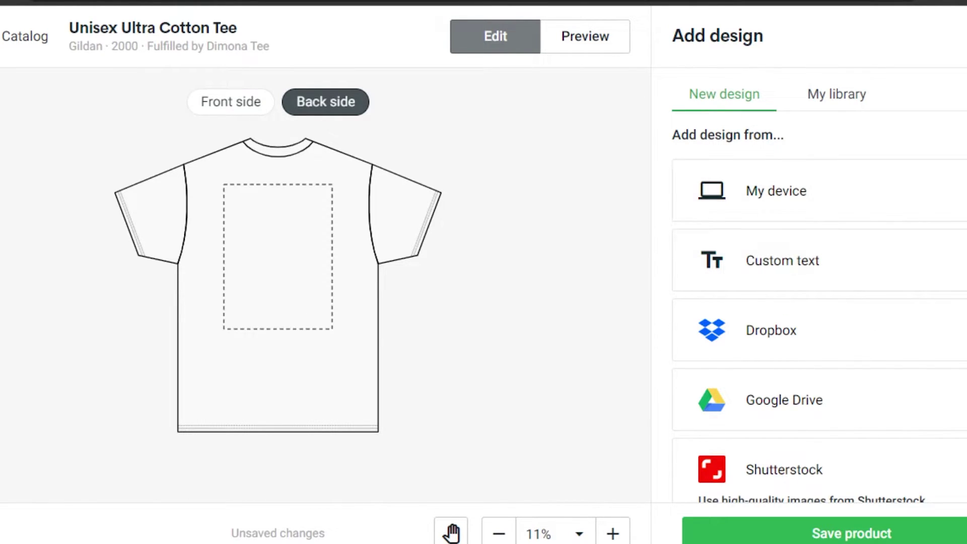
{"action": "scroll", "coordinate": [820, 311], "scroll_direction": "down", "scroll_amount": 5}
{"action": "scroll", "coordinate": [820, 311], "scroll_direction": "up", "scroll_amount": 5}
{"action": "scroll", "coordinate": [819, 311], "scroll_direction": "down", "scroll_amount": 1}
{"action": "scroll", "coordinate": [820, 312], "scroll_direction": "up", "scroll_amount": 1}
{"action": "left_click", "coordinate": [800, 193]}
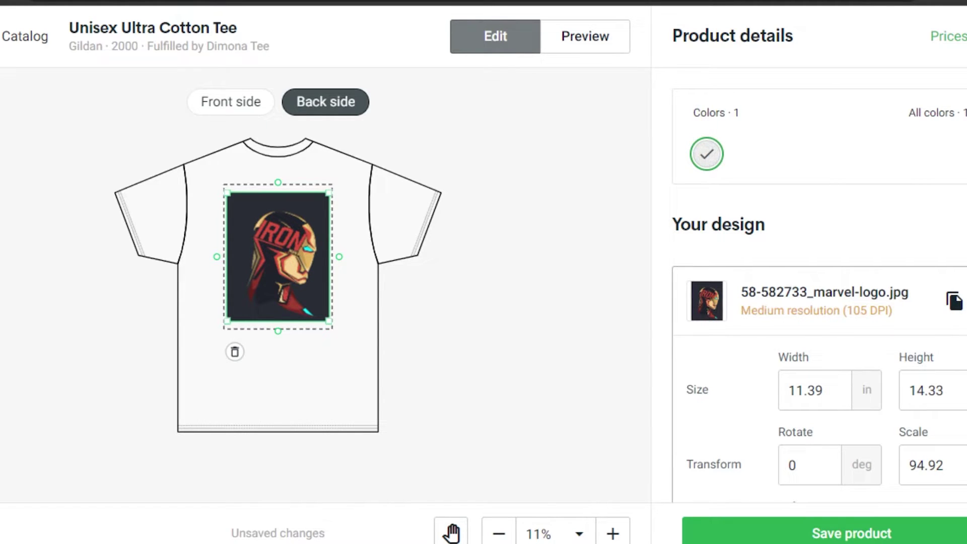
Step: Add black, light heather grey, Dark Chocolate, Irish Green, Dark Heather, Purple and Azalea to the shirt's color variants
{"action": "left_click", "coordinate": [957, 115]}
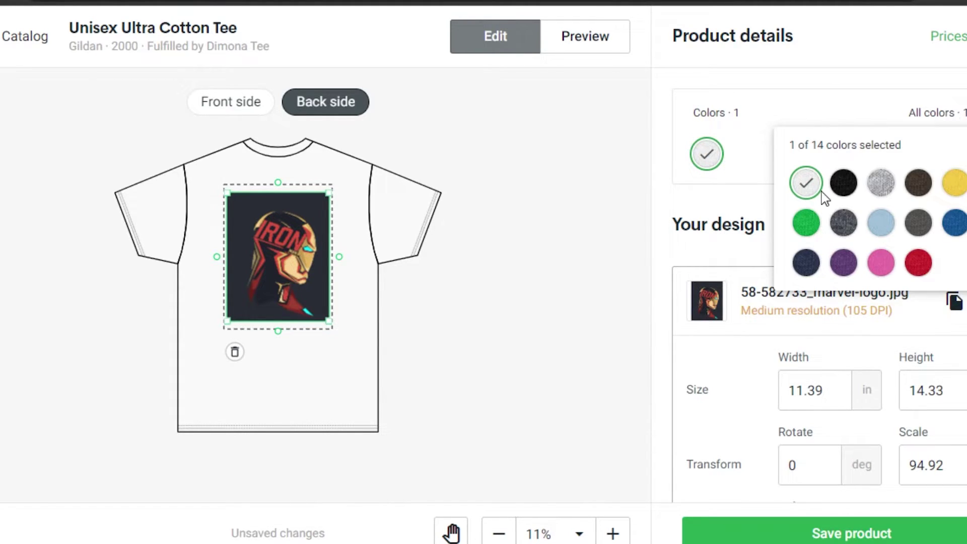
{"action": "left_click", "coordinate": [842, 191]}
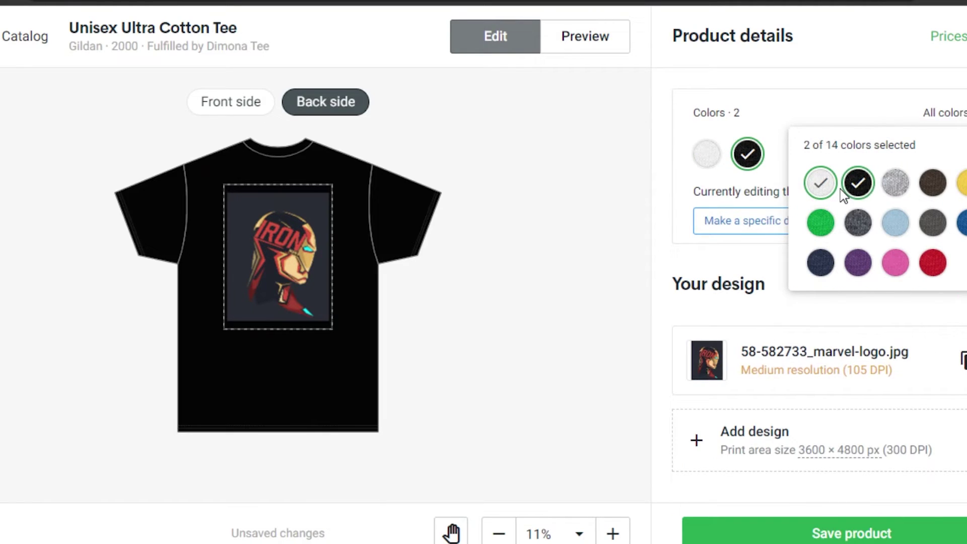
{"action": "left_click", "coordinate": [897, 194]}
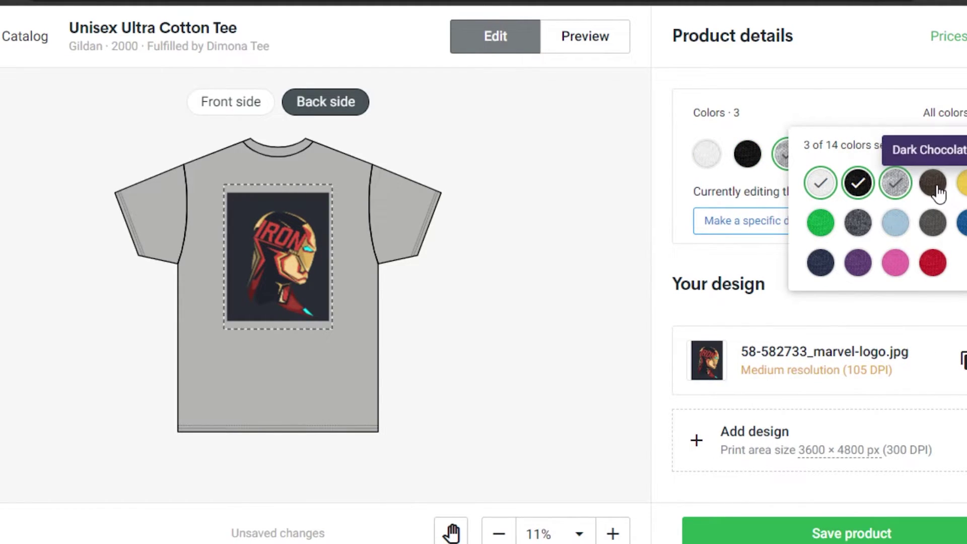
{"action": "left_click", "coordinate": [934, 189]}
{"action": "left_click", "coordinate": [820, 222]}
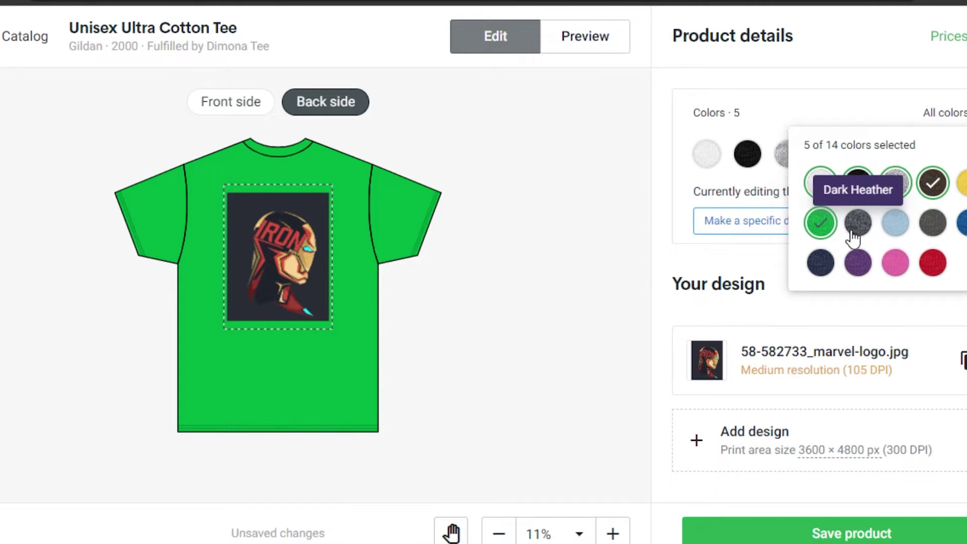
{"action": "left_click", "coordinate": [858, 223]}
{"action": "left_click", "coordinate": [858, 264]}
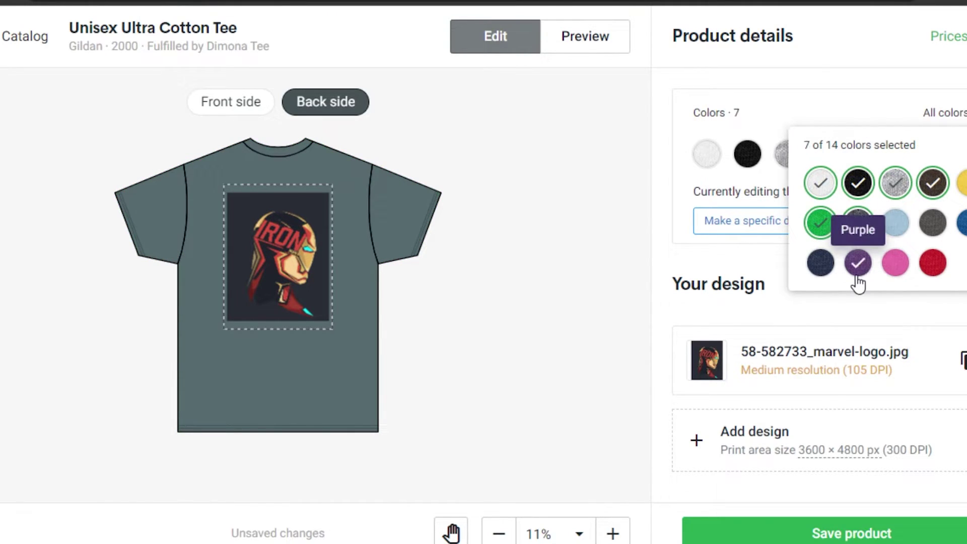
{"action": "left_click", "coordinate": [895, 264]}
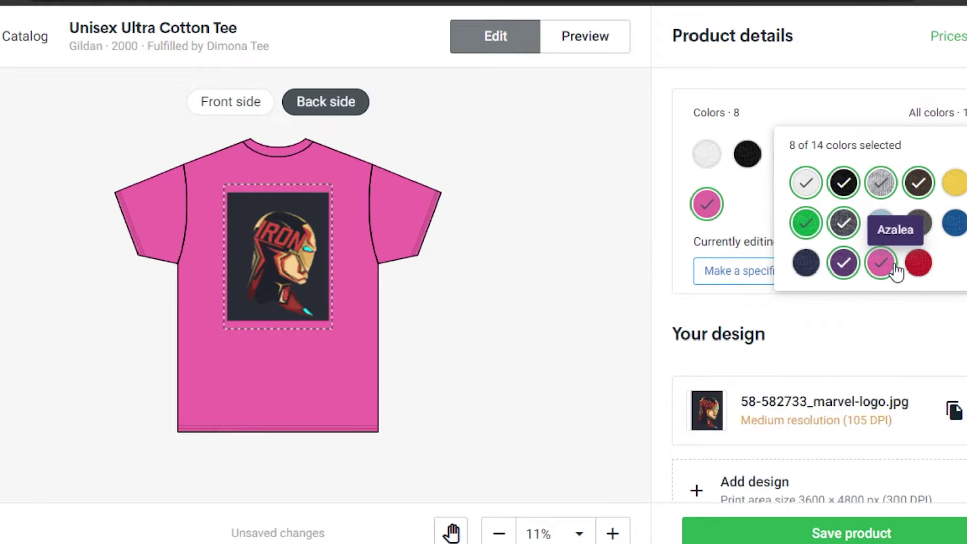
Step: Replace Azalea, Purple, Irish Green and Dark Chocolate with Red, Charcoal and Daisy in the shirt's color variants, and save the product
{"action": "left_click", "coordinate": [882, 267]}
{"action": "left_click", "coordinate": [917, 263]}
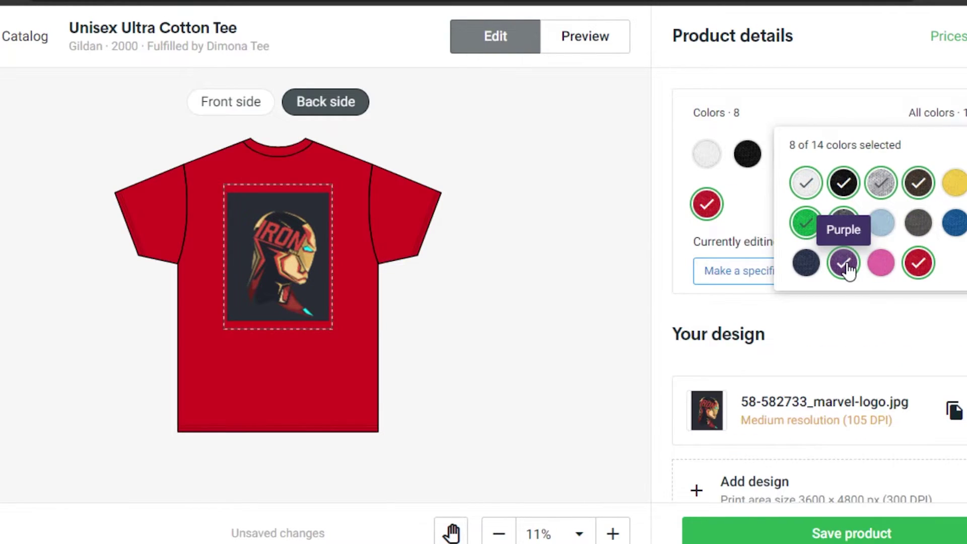
{"action": "left_click", "coordinate": [846, 266]}
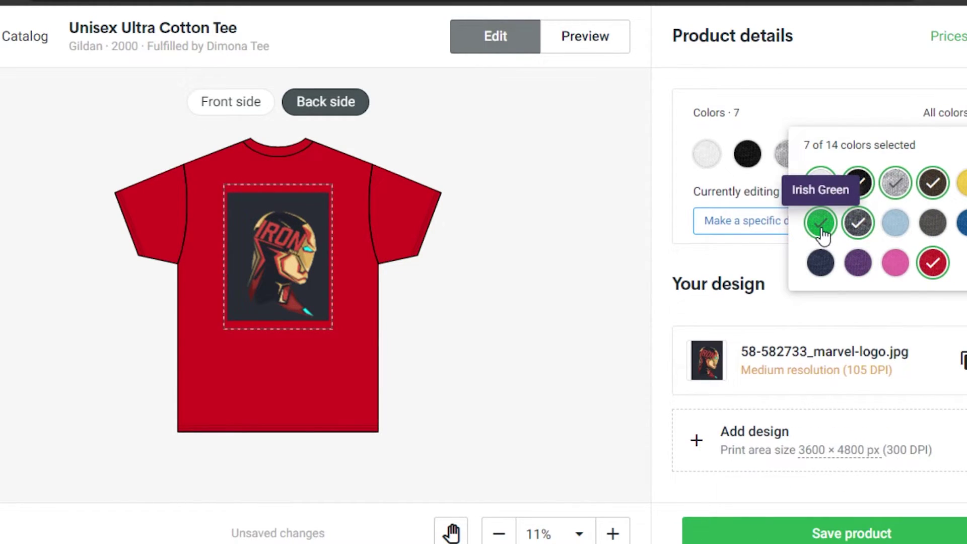
{"action": "left_click", "coordinate": [821, 226]}
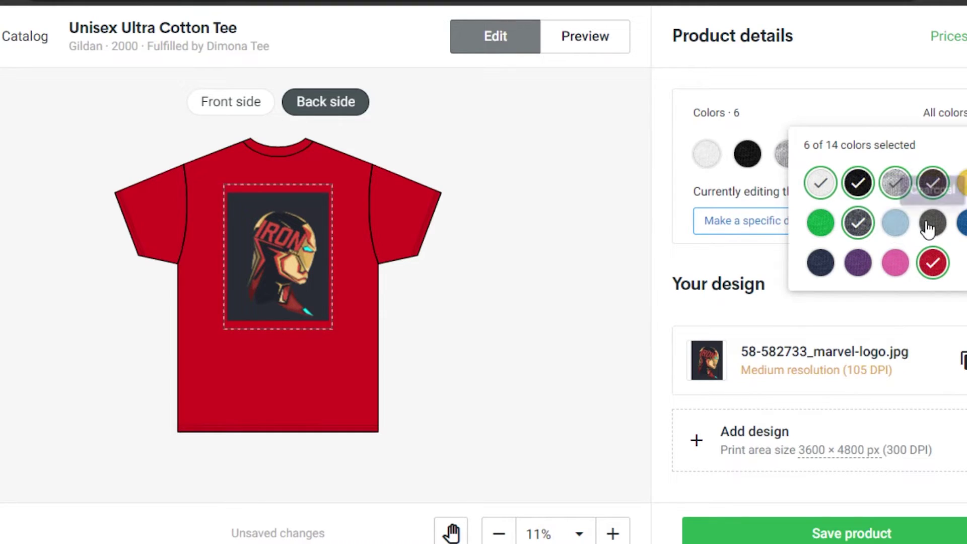
{"action": "left_click", "coordinate": [928, 227]}
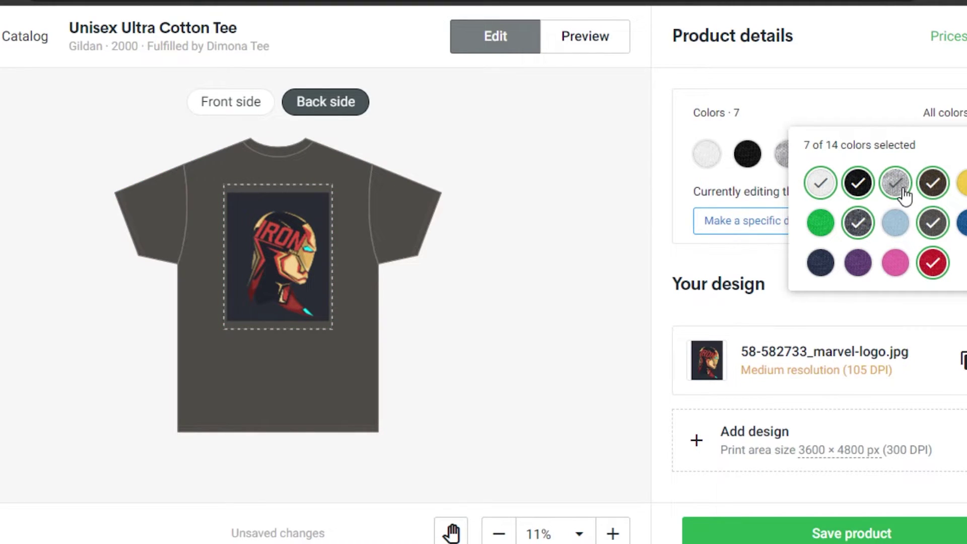
{"action": "left_click", "coordinate": [931, 182]}
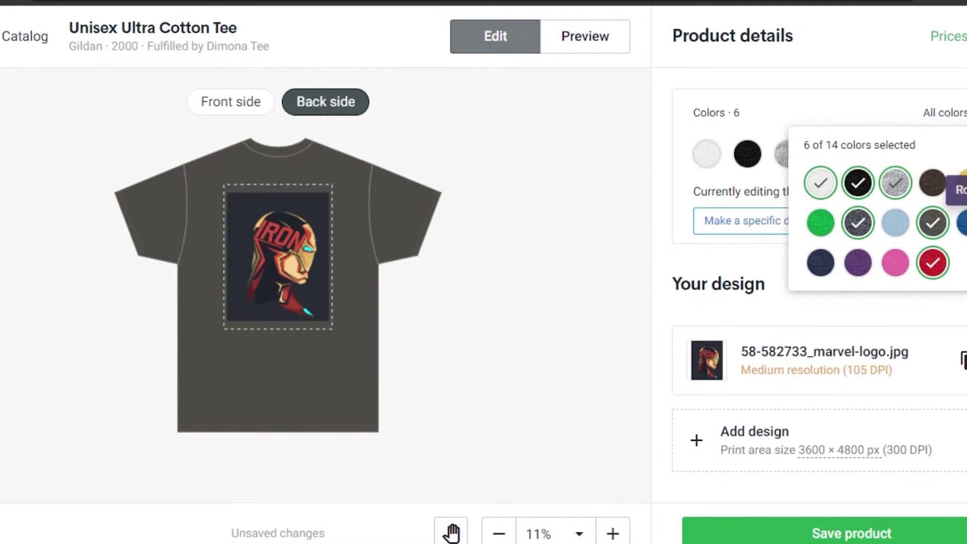
{"action": "left_click", "coordinate": [963, 222]}
{"action": "left_click", "coordinate": [962, 182]}
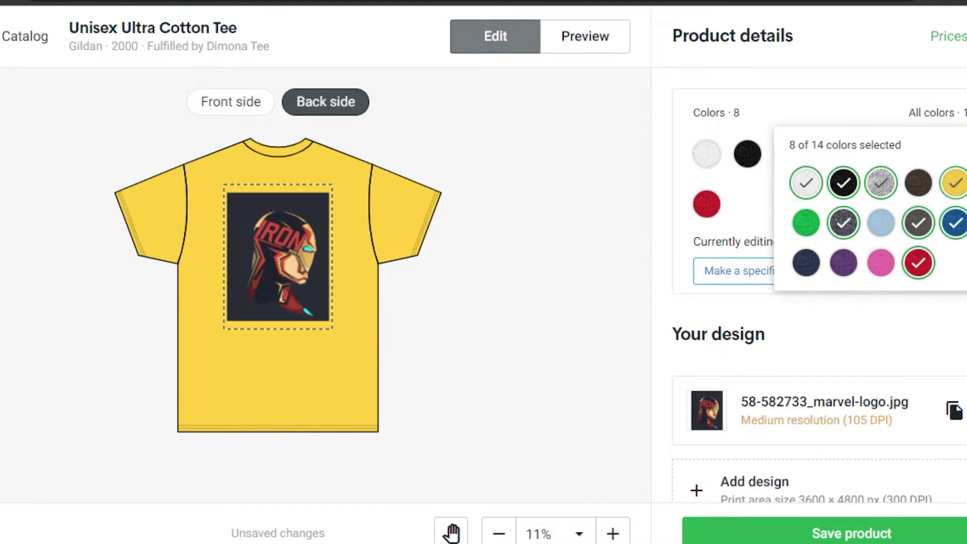
{"action": "left_click", "coordinate": [960, 225]}
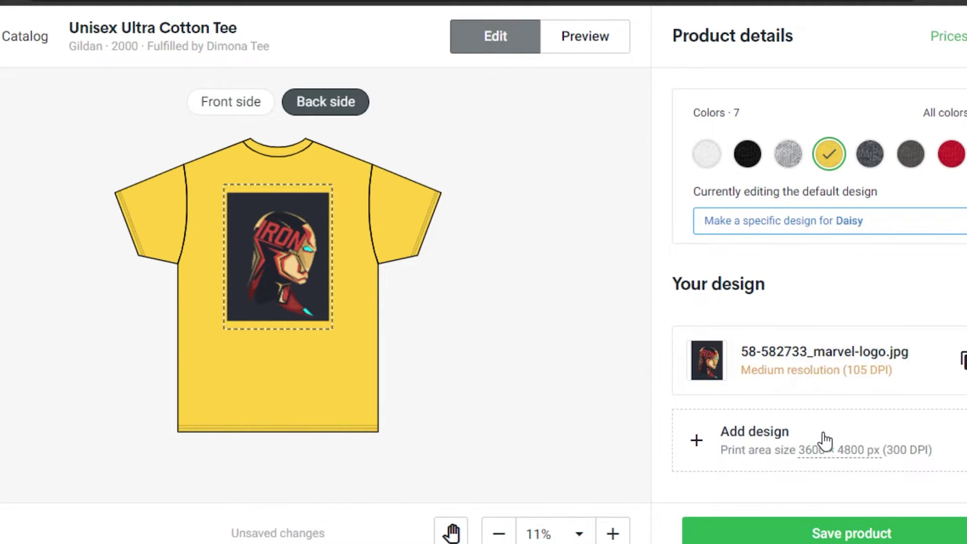
{"action": "left_click", "coordinate": [815, 532]}
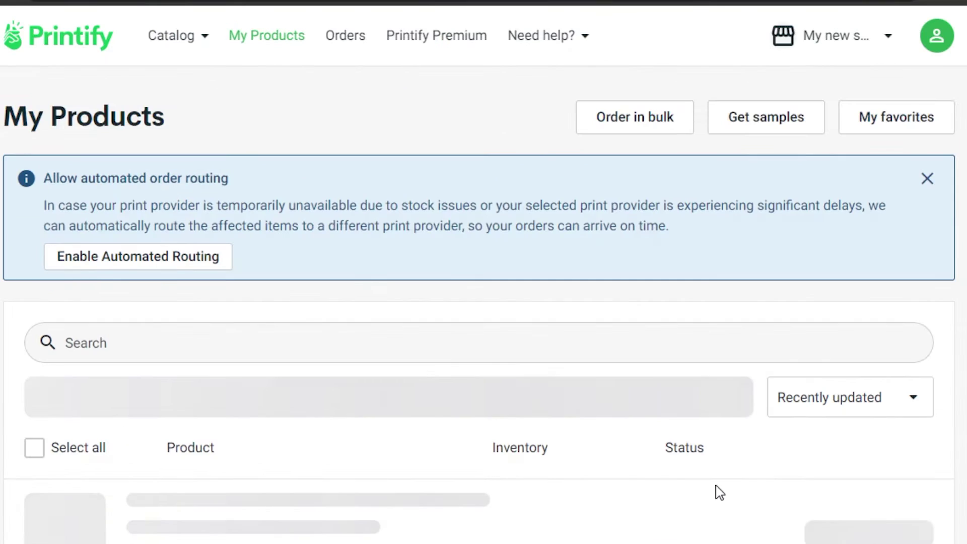
Step: Reopen the saved Unisex Ultra Cotton Tee for editing and show its front design on the Red variant
{"action": "scroll", "coordinate": [484, 302], "scroll_direction": "down", "scroll_amount": 1}
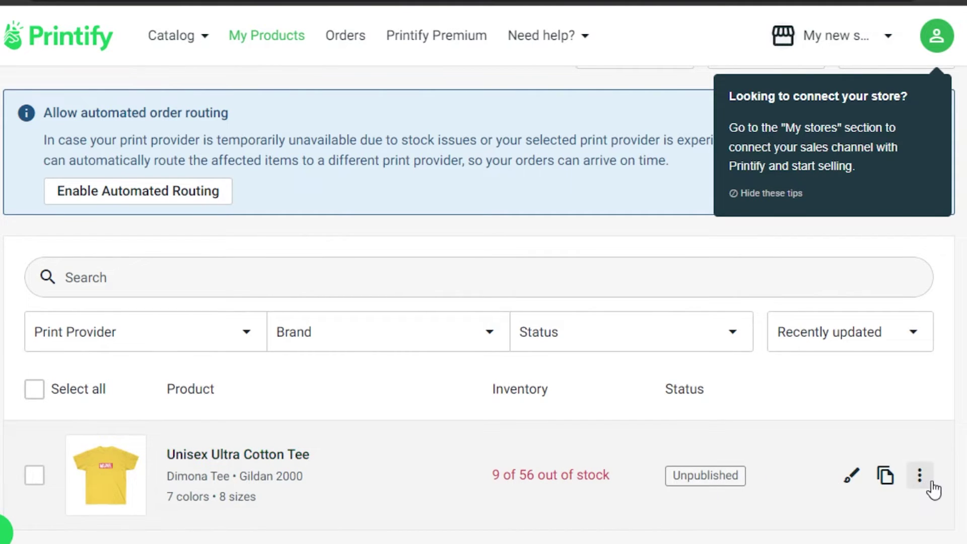
{"action": "left_click", "coordinate": [919, 475]}
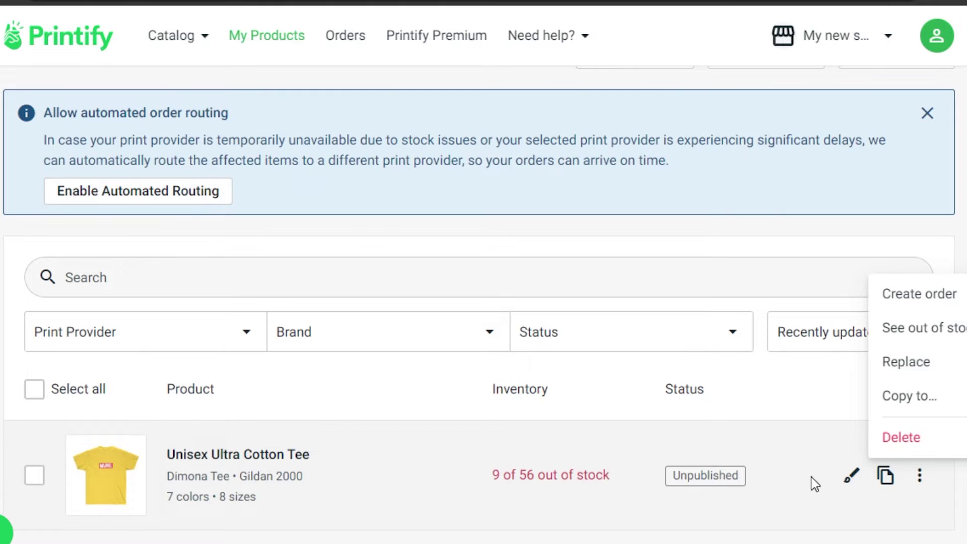
{"action": "left_click", "coordinate": [852, 475]}
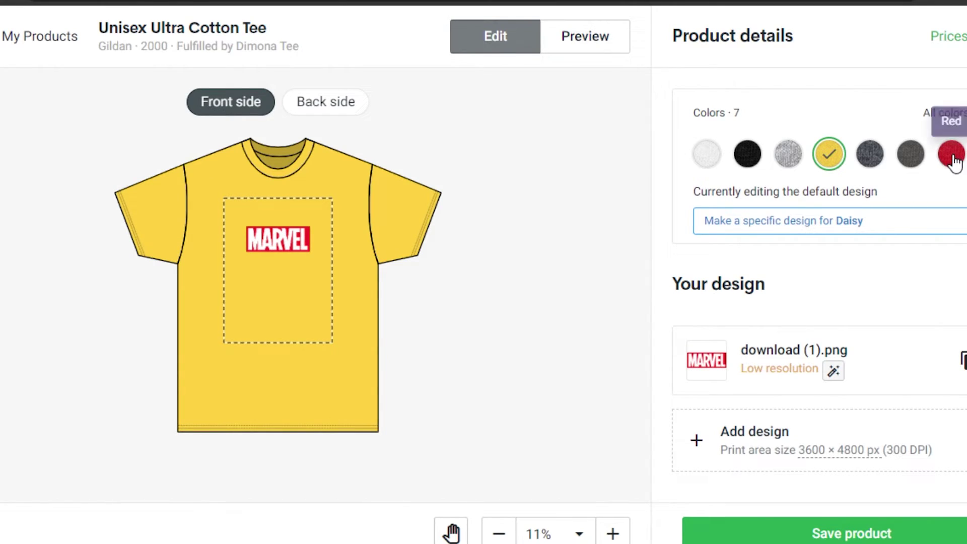
{"action": "left_click", "coordinate": [952, 160]}
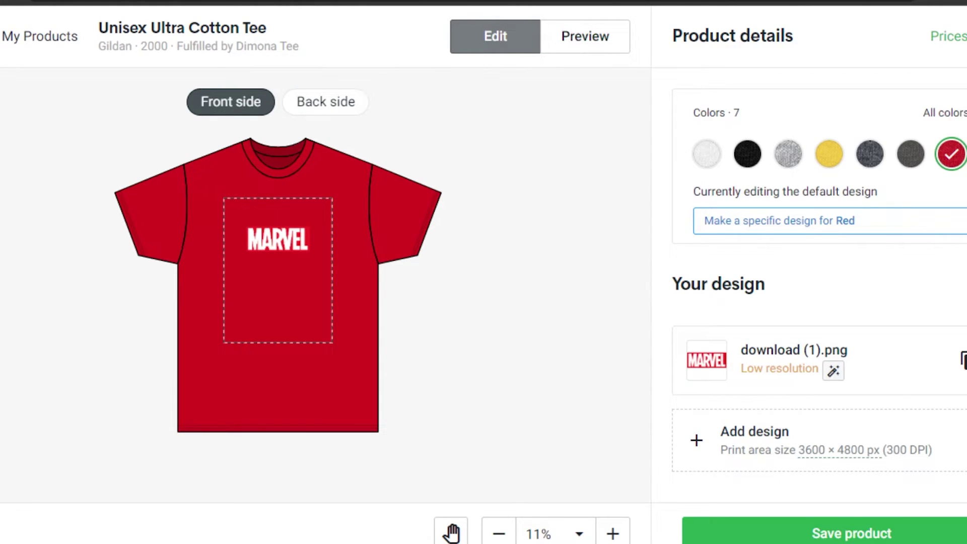
Step: Review the inventory, cost and available providers of each color in the product variants list, without changing the selection
{"action": "left_click", "coordinate": [949, 37]}
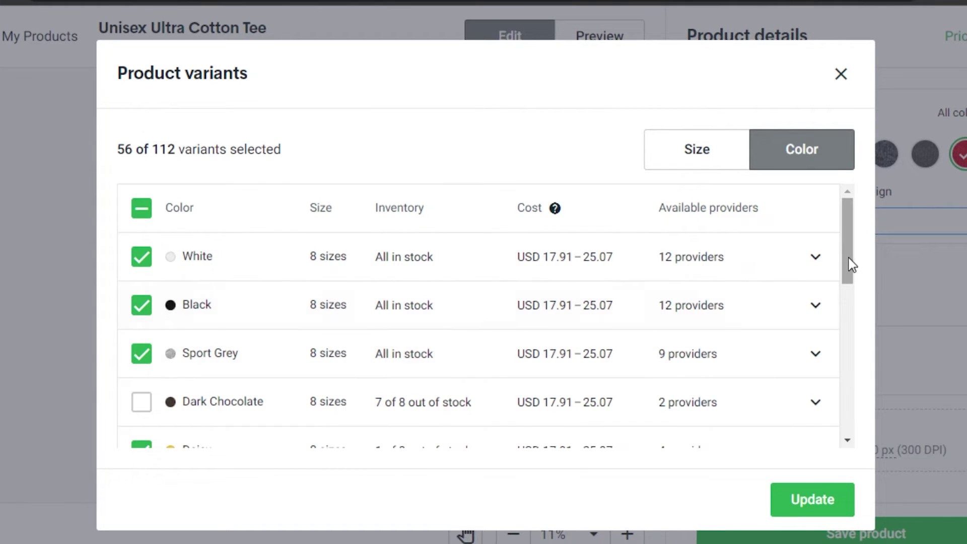
{"action": "left_click_drag", "start_coordinate": [850, 248], "coordinate": [834, 403]}
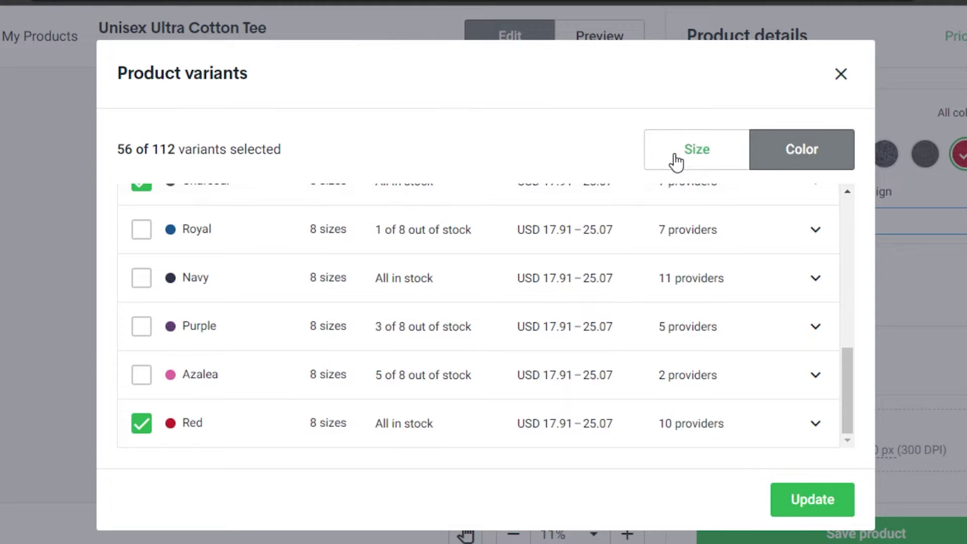
{"action": "left_click", "coordinate": [842, 73]}
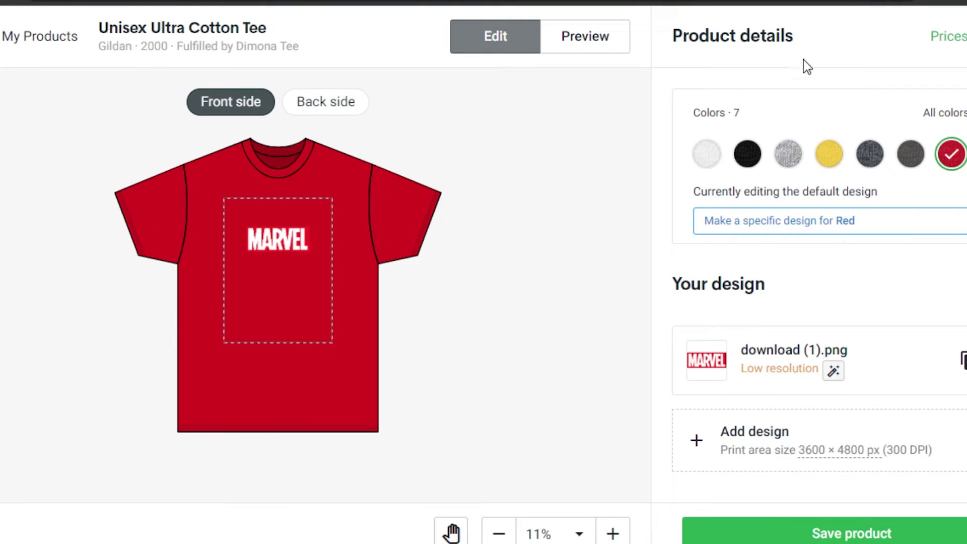
Step: Preview the back and front views of the red tee, and save the product
{"action": "left_click", "coordinate": [567, 39]}
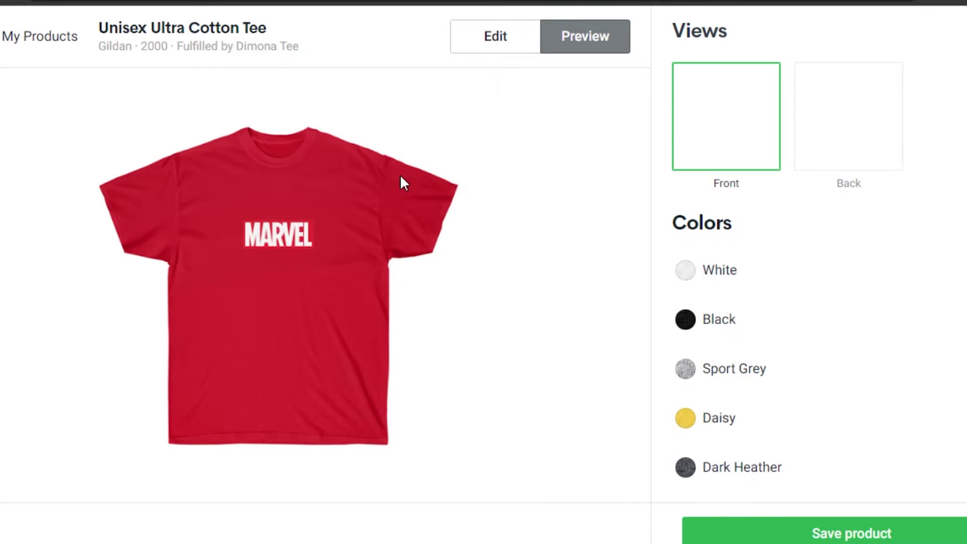
{"action": "left_click", "coordinate": [839, 121]}
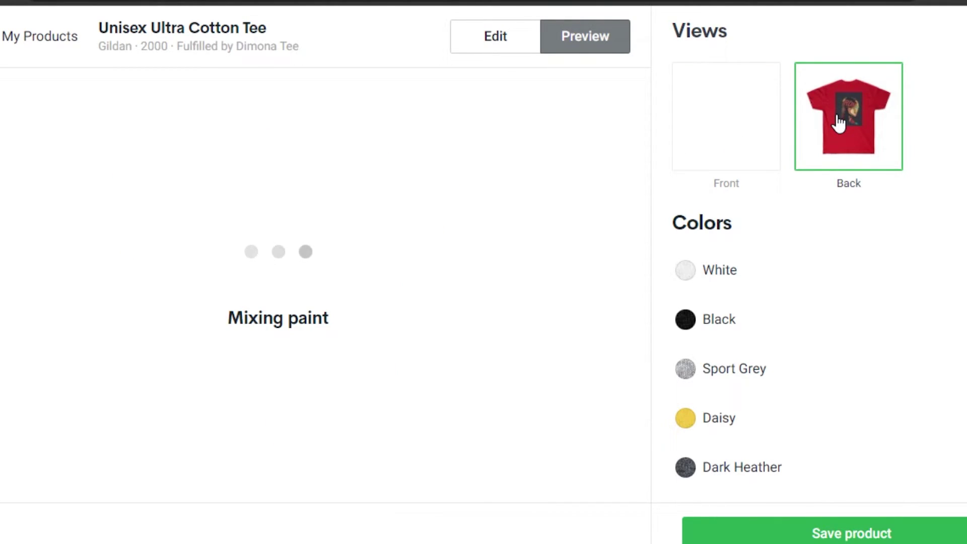
{"action": "left_click", "coordinate": [723, 136]}
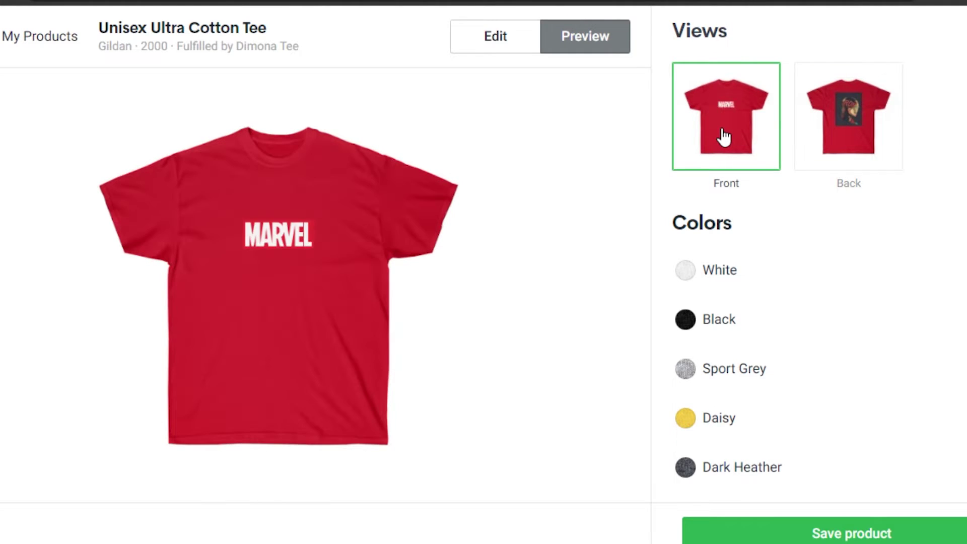
{"action": "left_click", "coordinate": [859, 534]}
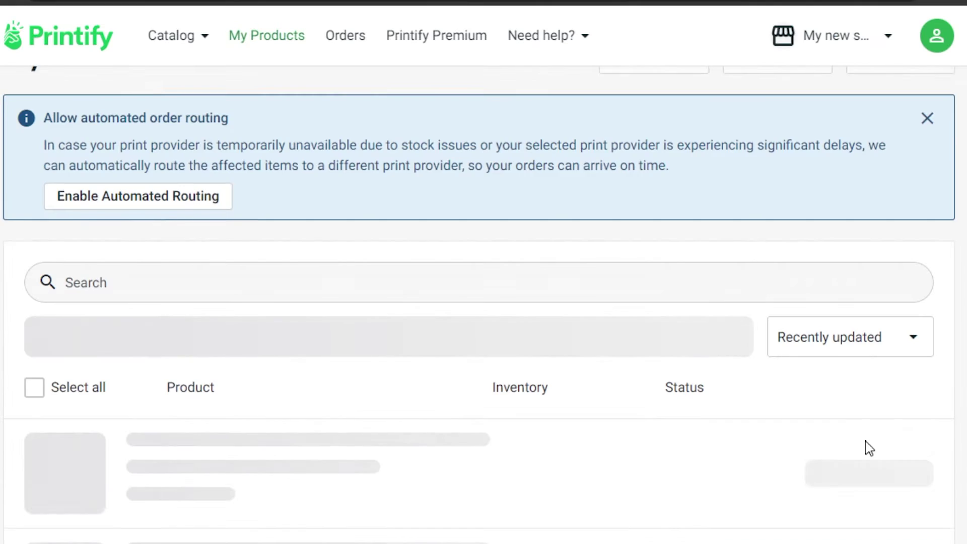
Step: Check the saved tee in the product list and open the store management page
{"action": "scroll", "coordinate": [866, 447], "scroll_direction": "down", "scroll_amount": 1}
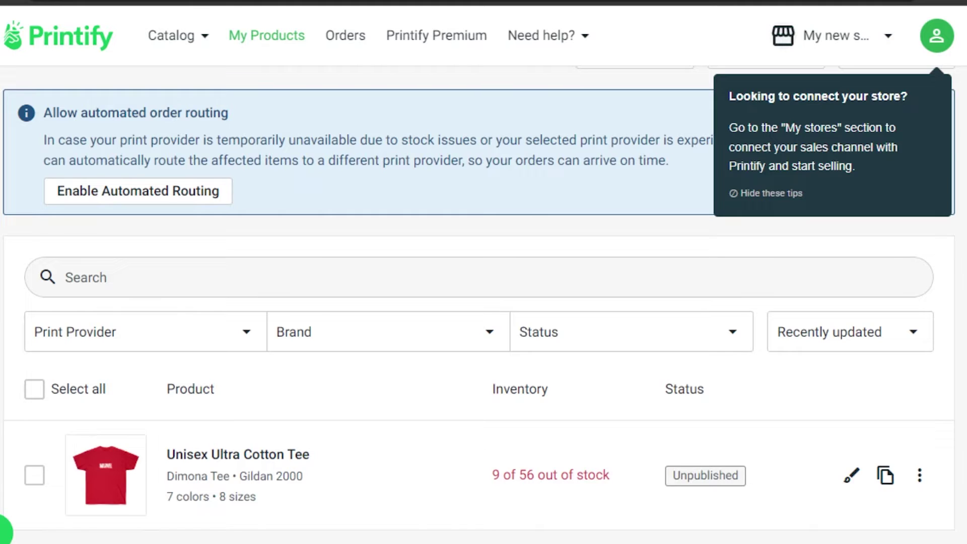
{"action": "scroll", "coordinate": [600, 276], "scroll_direction": "up", "scroll_amount": 1}
{"action": "scroll", "coordinate": [600, 276], "scroll_direction": "down", "scroll_amount": 1}
{"action": "left_click", "coordinate": [821, 43]}
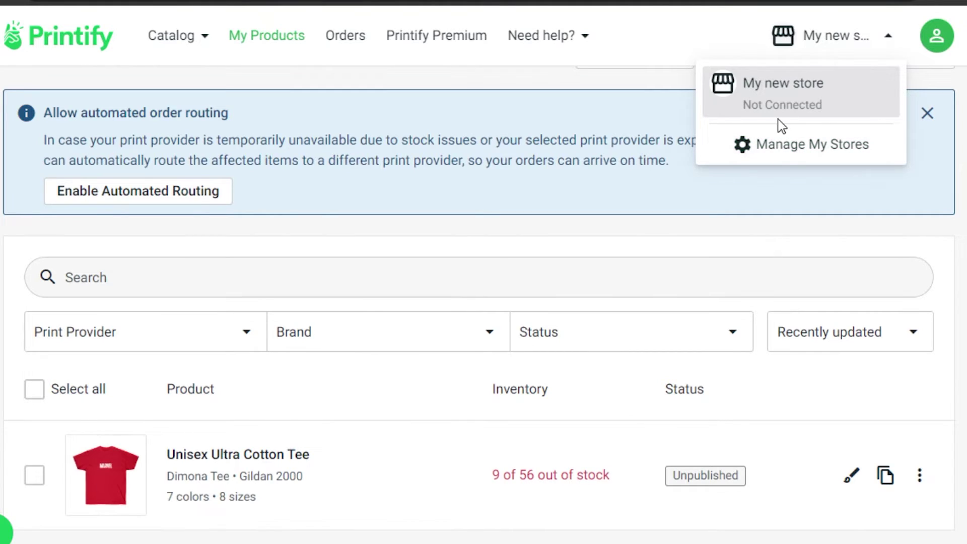
{"action": "left_click", "coordinate": [762, 107]}
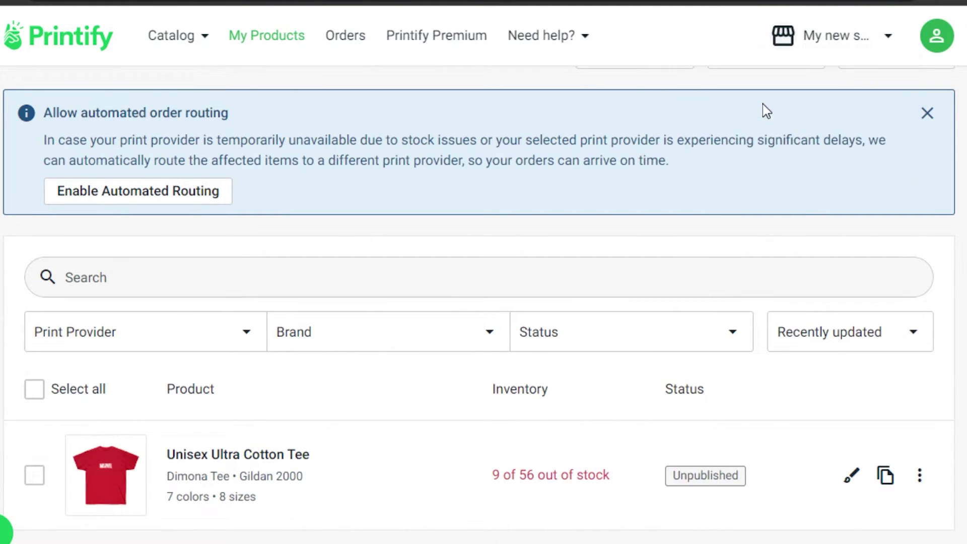
{"action": "left_click", "coordinate": [834, 37]}
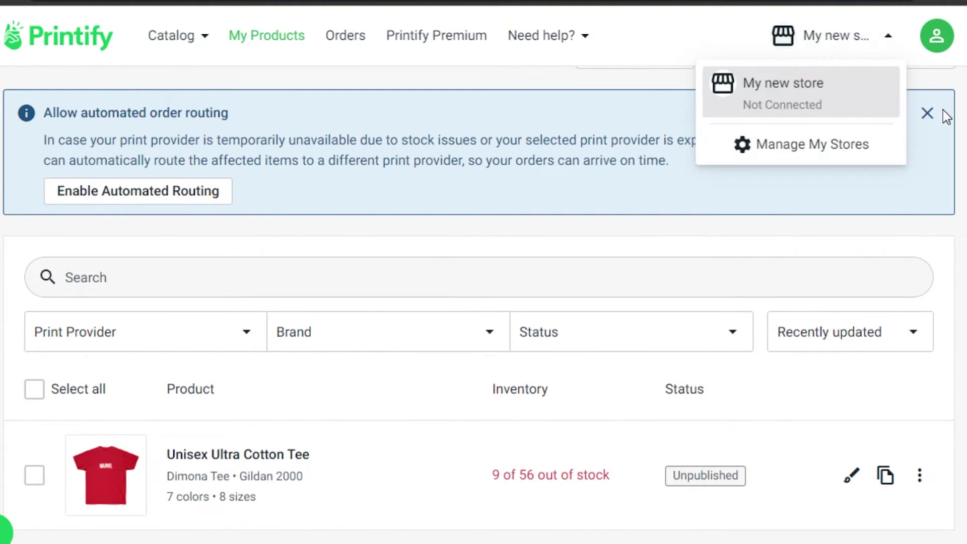
{"action": "left_click", "coordinate": [802, 143]}
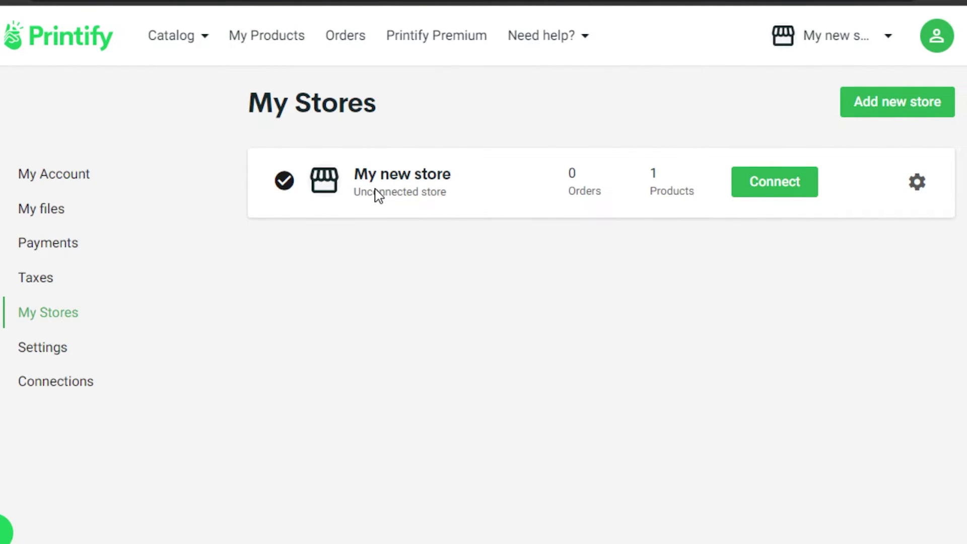
Step: Start adding a new store and review the ecommerce platforms and marketplaces that can be connected
{"action": "left_click", "coordinate": [912, 107]}
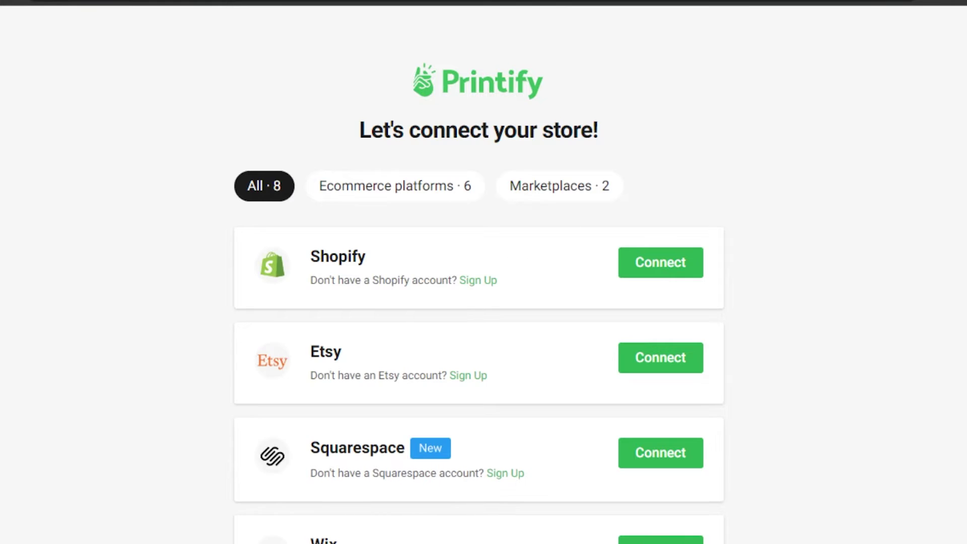
{"action": "scroll", "coordinate": [745, 149], "scroll_direction": "down", "scroll_amount": 4}
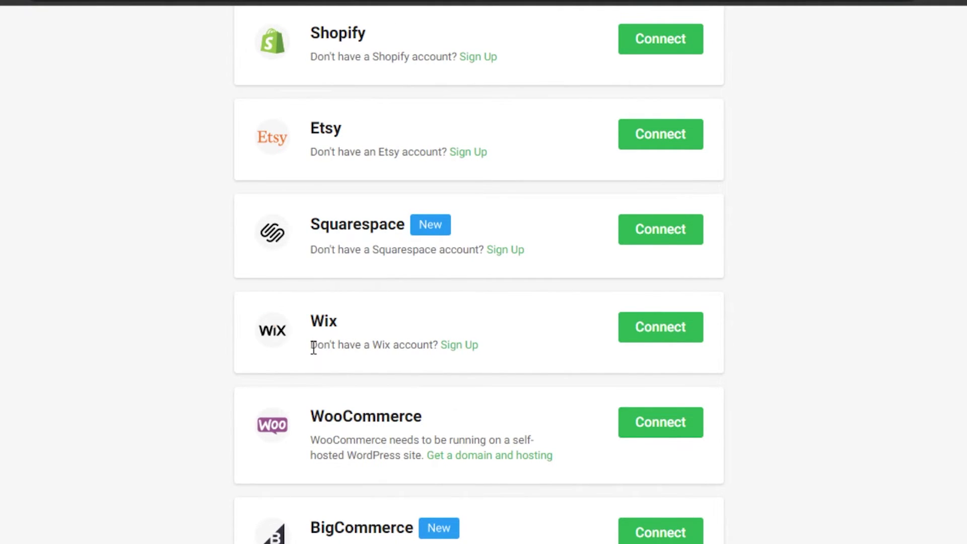
{"action": "scroll", "coordinate": [478, 272], "scroll_direction": "down", "scroll_amount": 5}
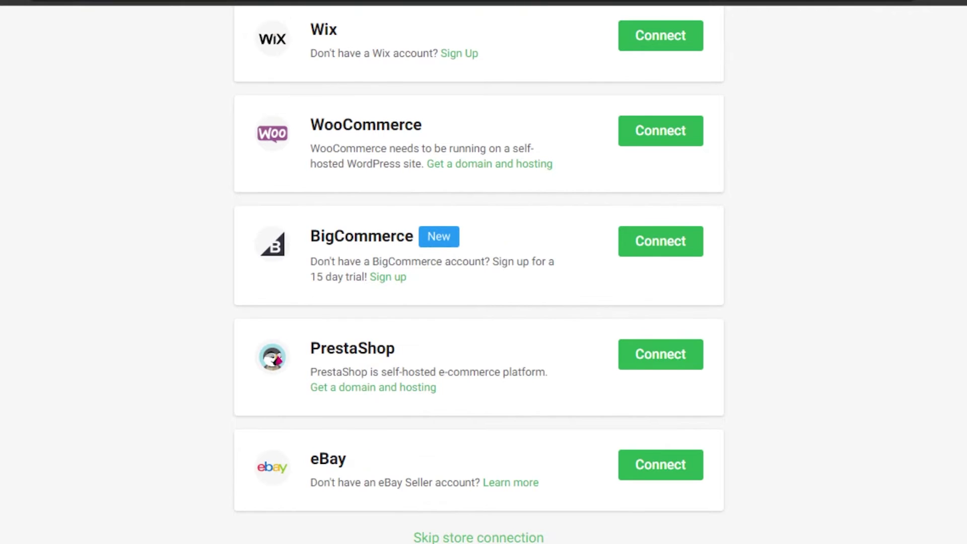
{"action": "scroll", "coordinate": [479, 272], "scroll_direction": "up", "scroll_amount": 7}
{"action": "scroll", "coordinate": [478, 272], "scroll_direction": "up", "scroll_amount": 2}
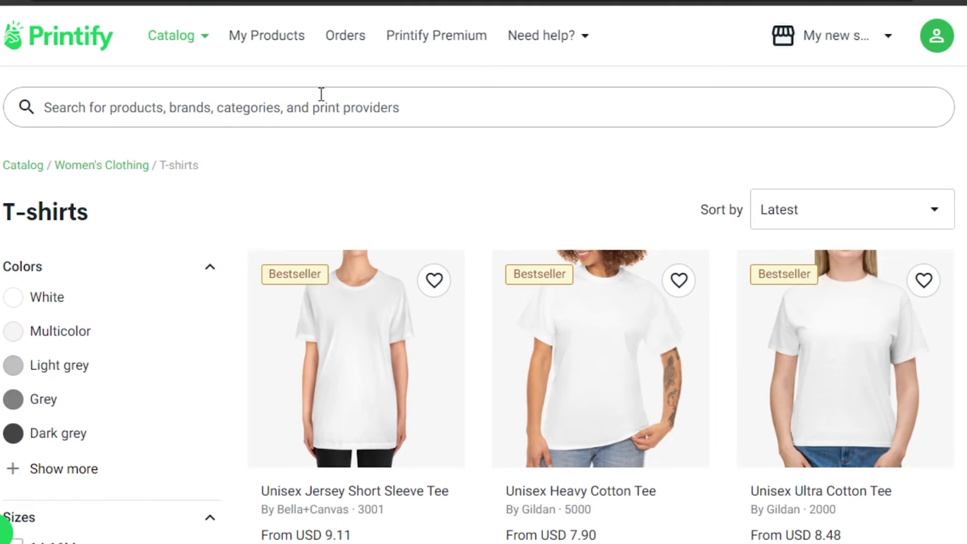
Step: Browse the women's T-shirts in the catalog and return to the list of own products
{"action": "scroll", "coordinate": [853, 100], "scroll_direction": "down", "scroll_amount": 15}
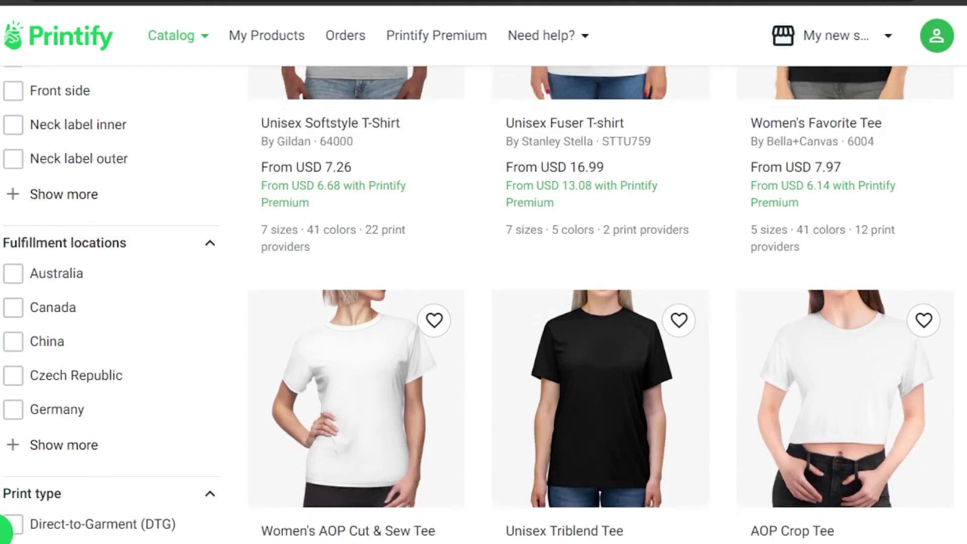
{"action": "scroll", "coordinate": [483, 302], "scroll_direction": "down", "scroll_amount": 10}
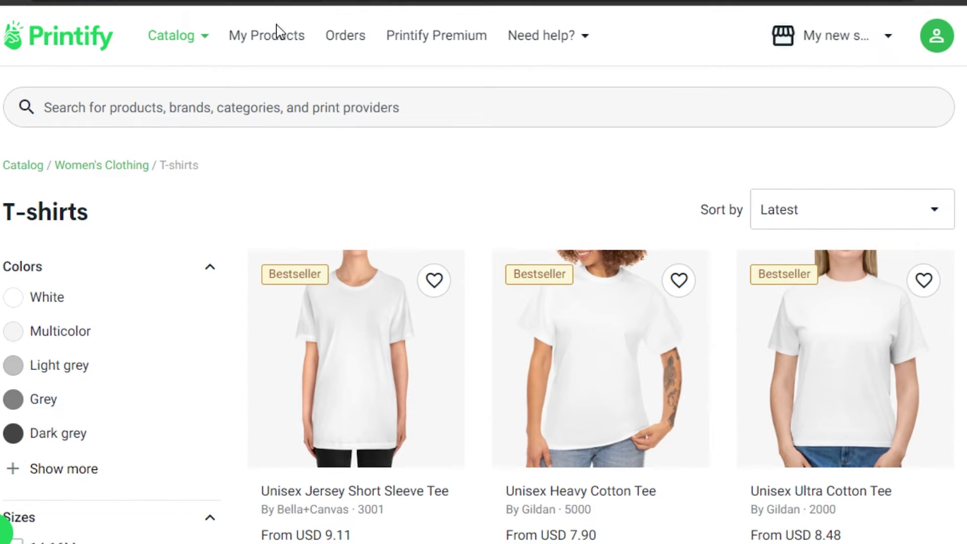
{"action": "left_click", "coordinate": [278, 48]}
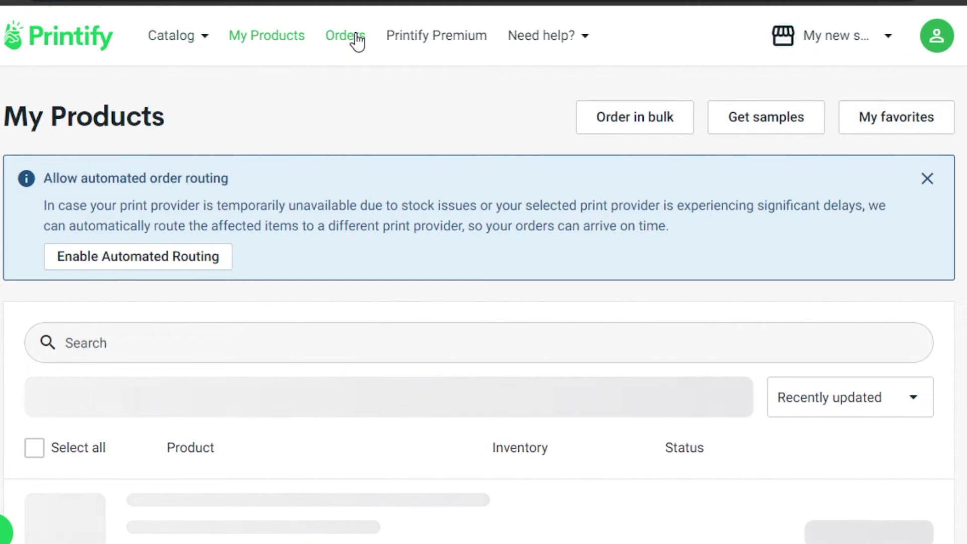
Step: Open the orders page and examine its order list, status filters and notices
{"action": "left_click", "coordinate": [356, 39]}
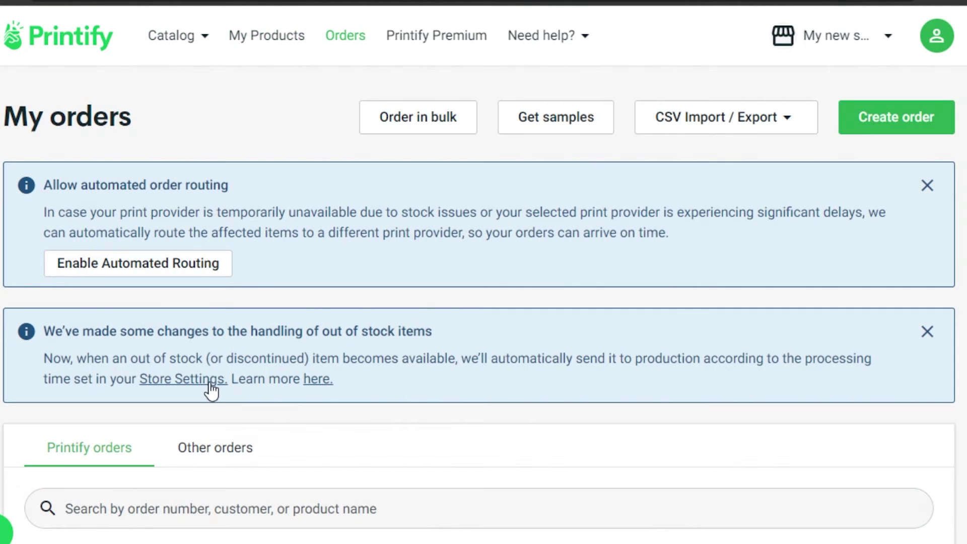
{"action": "scroll", "coordinate": [446, 231], "scroll_direction": "down", "scroll_amount": 7}
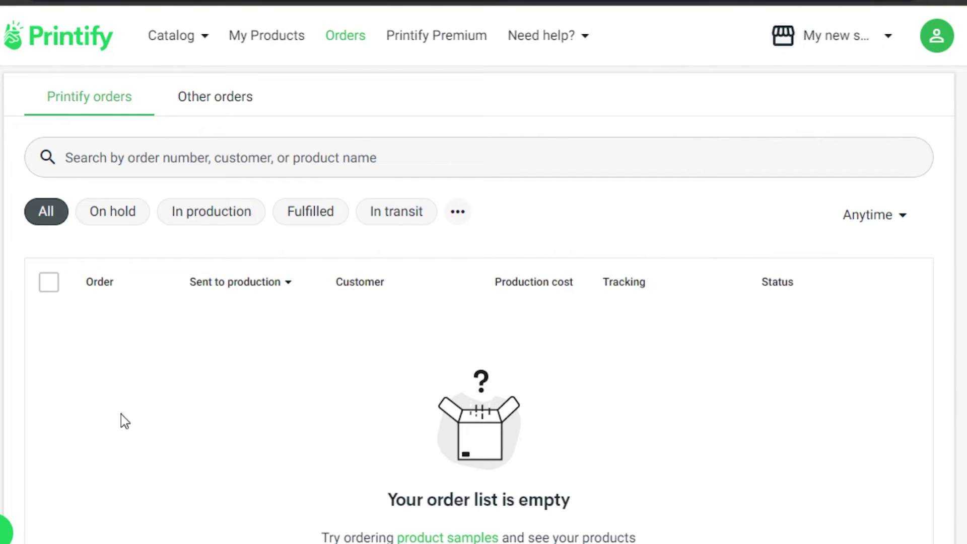
{"action": "scroll", "coordinate": [505, 408], "scroll_direction": "up", "scroll_amount": 5}
{"action": "scroll", "coordinate": [608, 168], "scroll_direction": "up", "scroll_amount": 1}
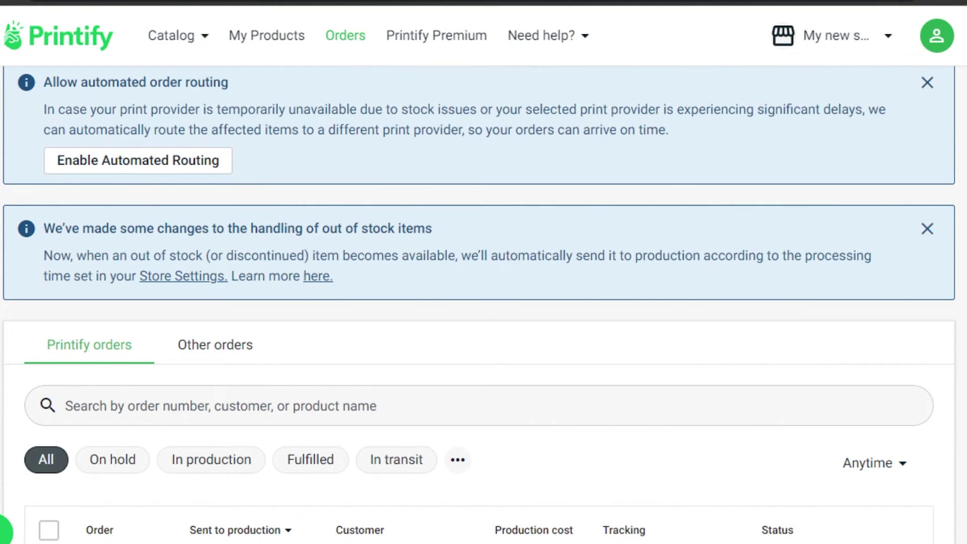
{"action": "scroll", "coordinate": [484, 303], "scroll_direction": "up", "scroll_amount": 2}
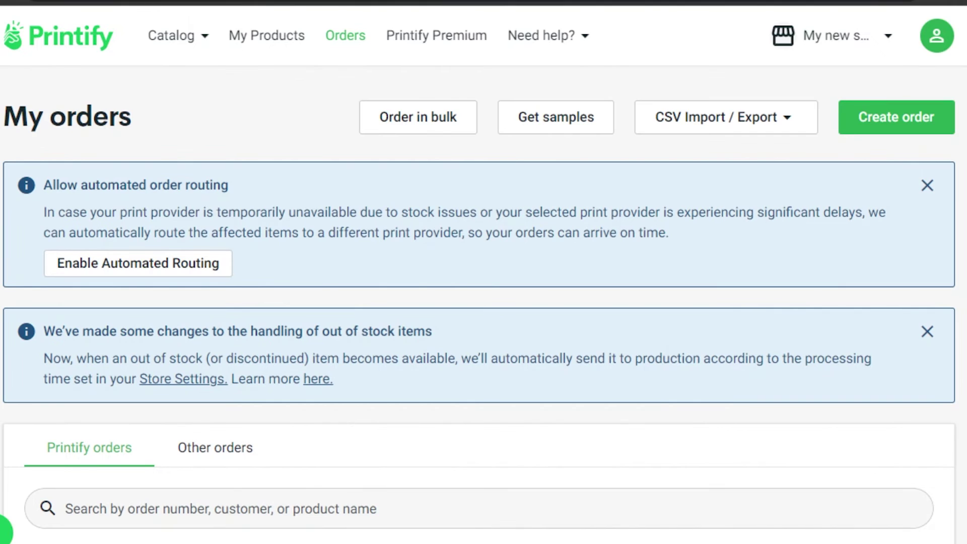
Step: Start a new order to view its product selection and creation stages, and return to the product list without adding a product
{"action": "left_click", "coordinate": [904, 120]}
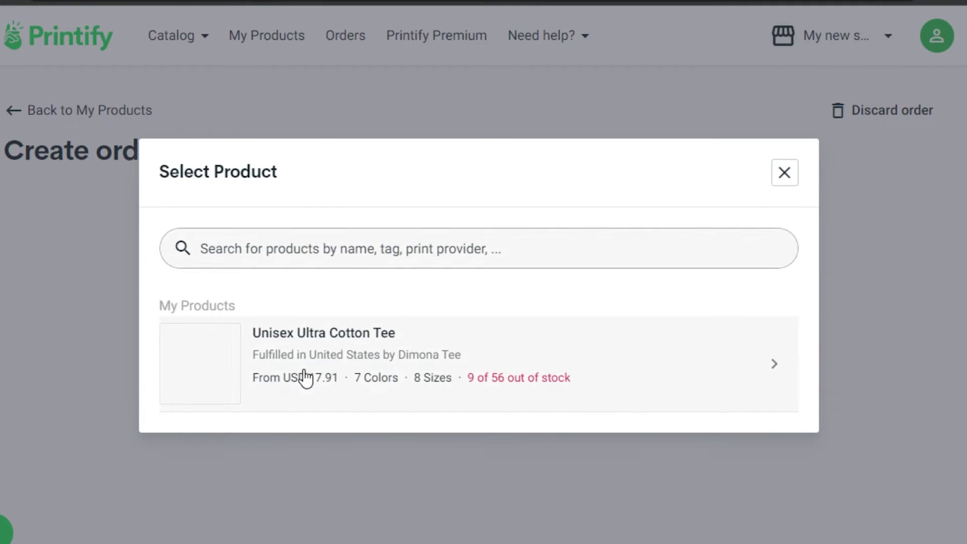
{"action": "left_click", "coordinate": [856, 35]}
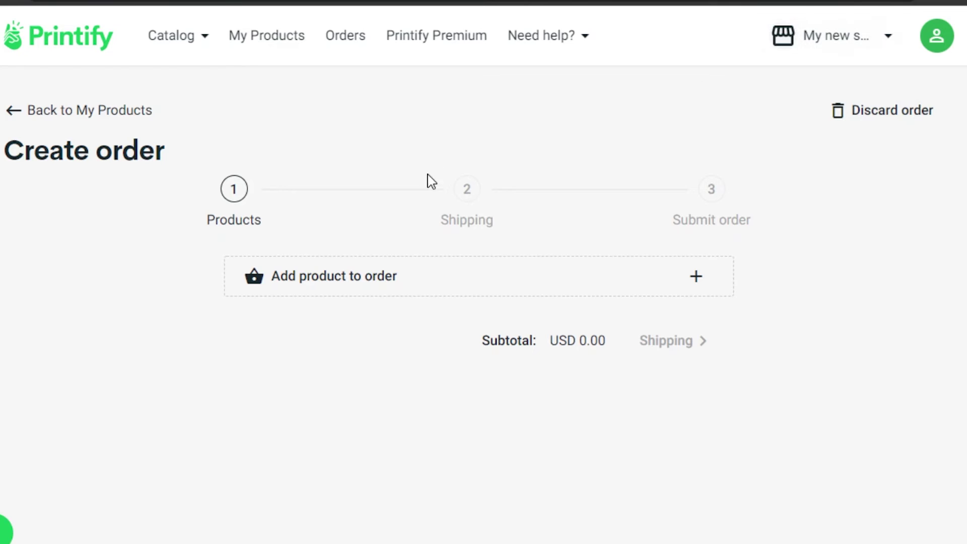
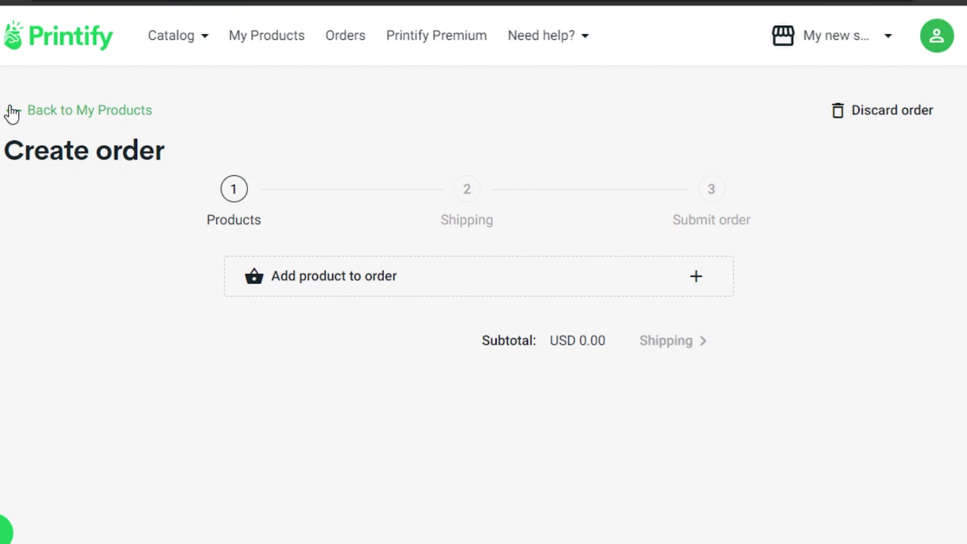
{"action": "left_click", "coordinate": [12, 111]}
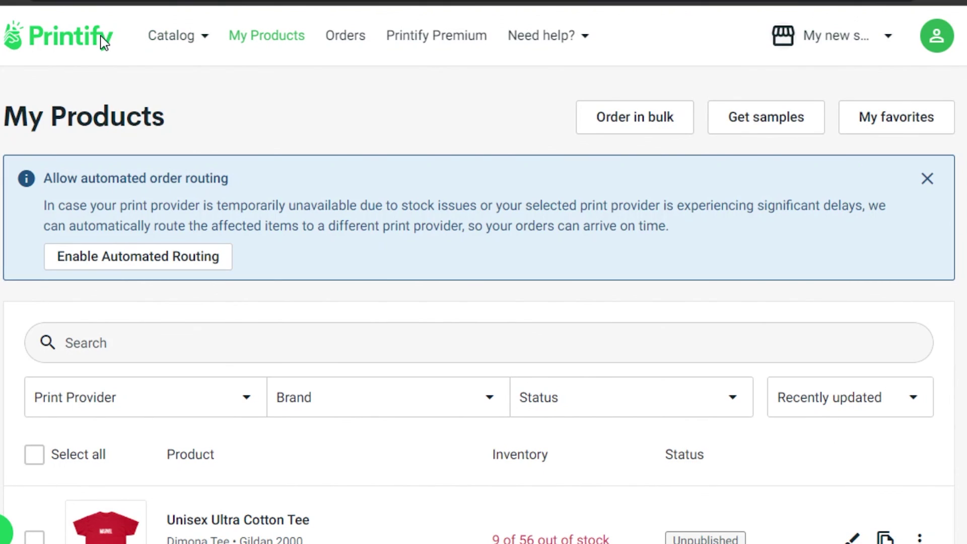
Step: Open the home page, review the store setup checklist and its suggested next step, and go to the list of own products
{"action": "left_click", "coordinate": [104, 43]}
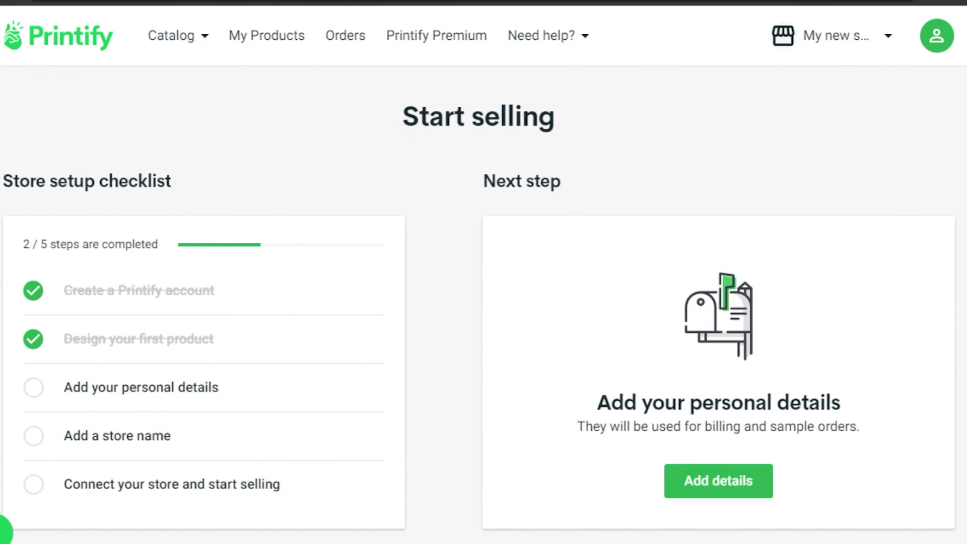
{"action": "scroll", "coordinate": [483, 302], "scroll_direction": "down", "scroll_amount": 5}
{"action": "scroll", "coordinate": [484, 302], "scroll_direction": "up", "scroll_amount": 5}
{"action": "scroll", "coordinate": [484, 302], "scroll_direction": "down", "scroll_amount": 5}
{"action": "scroll", "coordinate": [483, 302], "scroll_direction": "up", "scroll_amount": 5}
{"action": "left_click", "coordinate": [278, 43]}
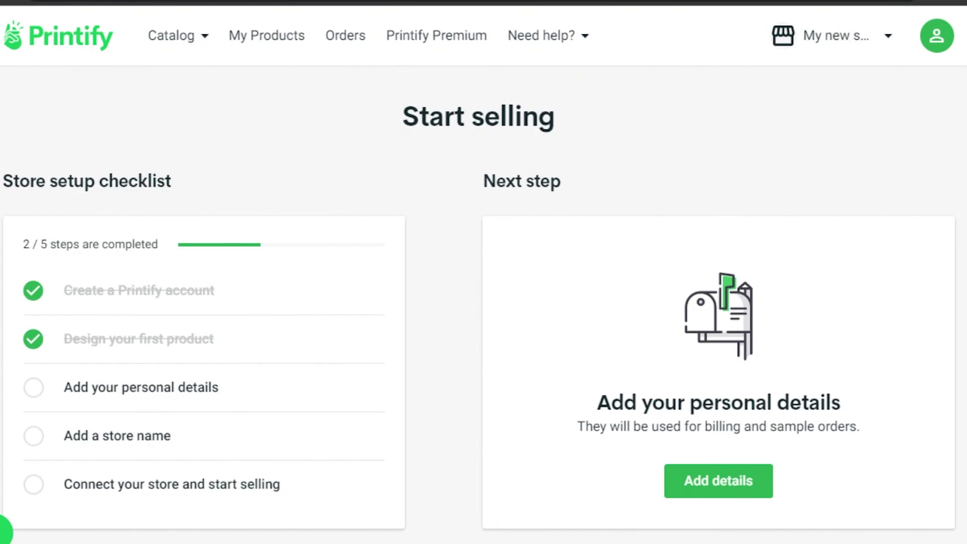